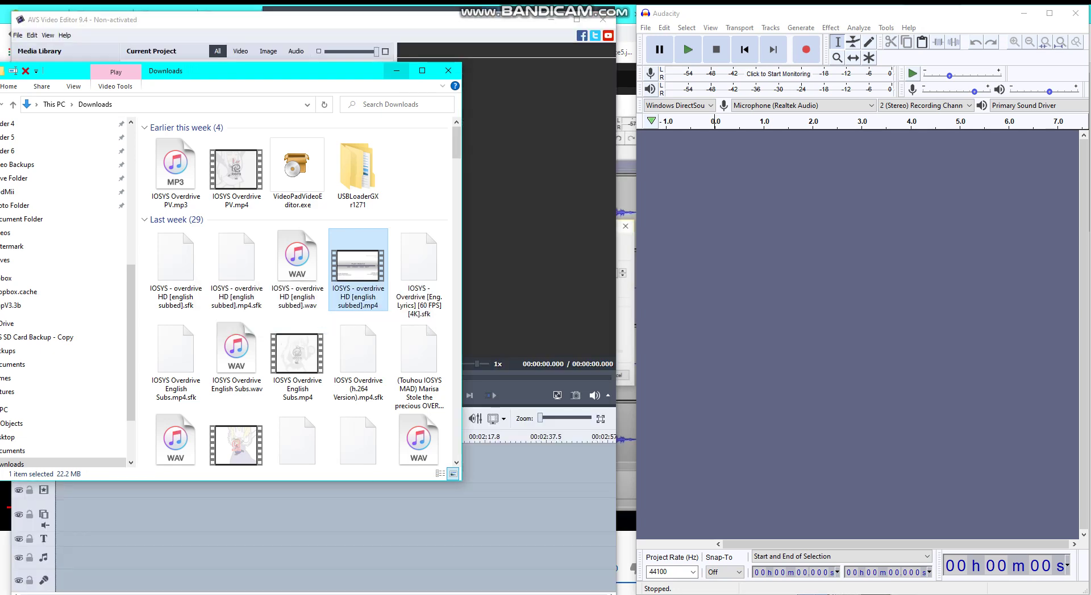
Add the Invert effect to the effects track, extend it over the whole overdrive video clip and select the clip.
click(396, 70)
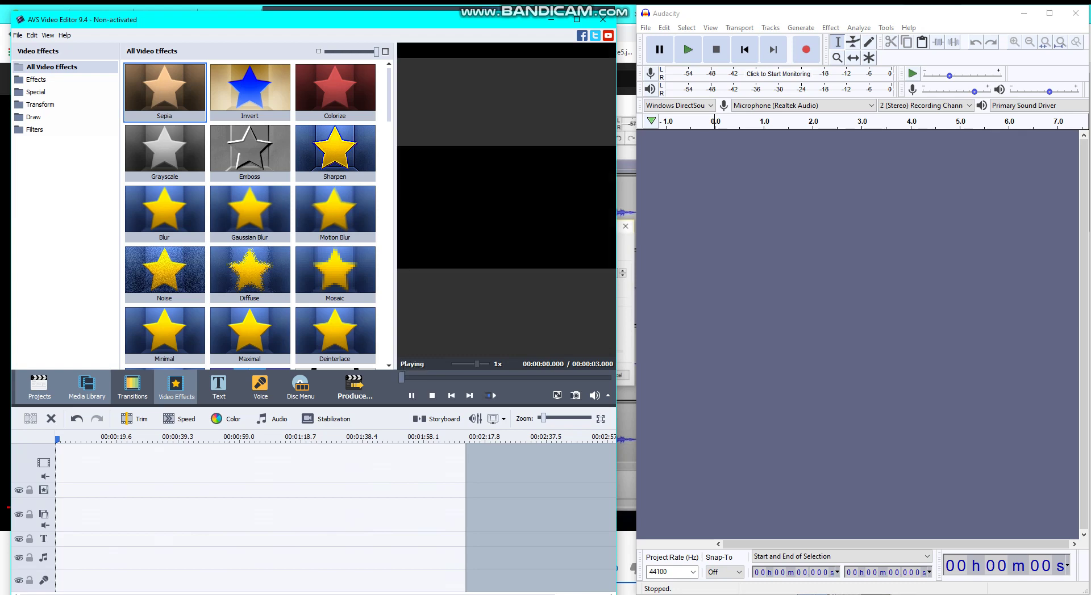
click(249, 91)
drag(250, 91, 91, 492)
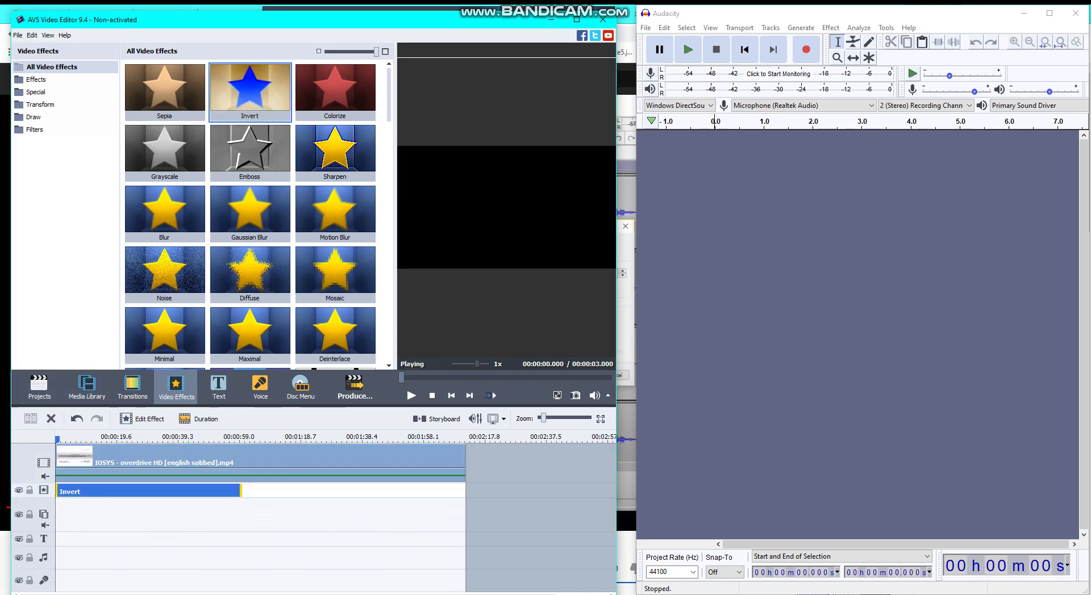
drag(241, 491, 465, 491)
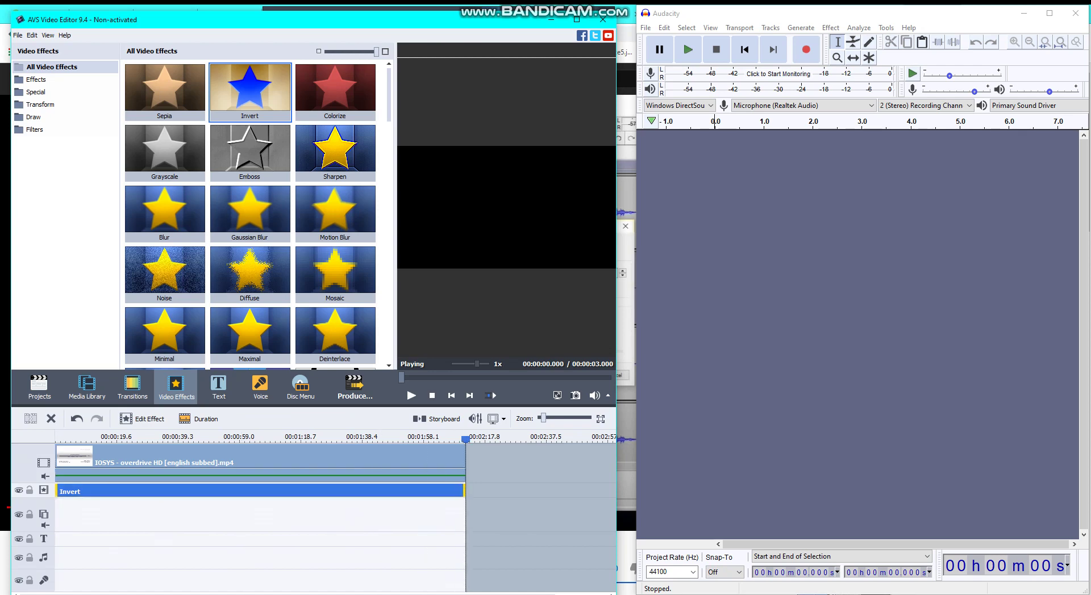
click(260, 457)
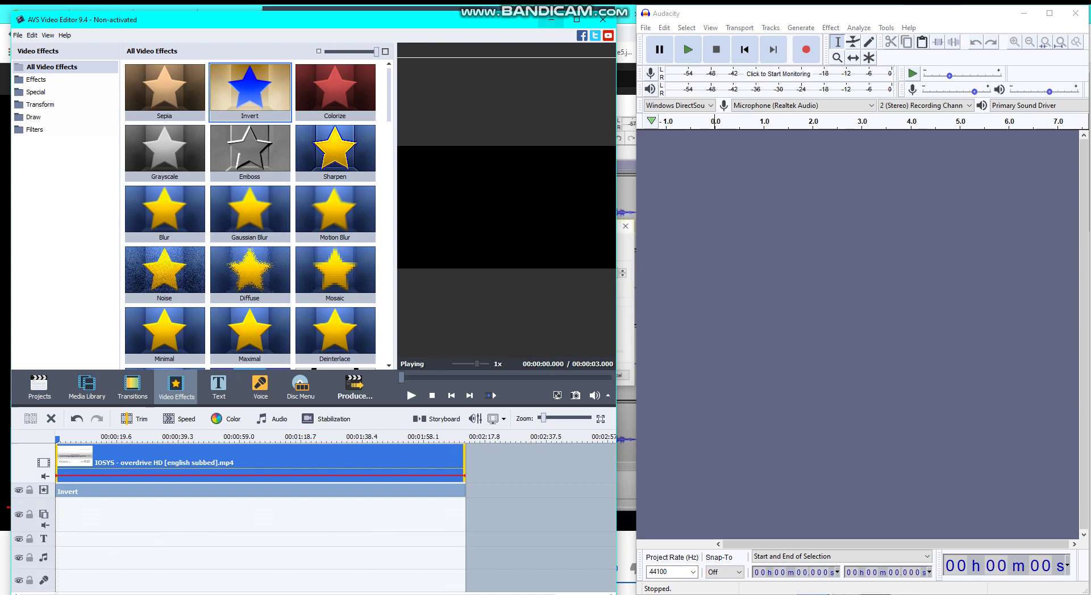
Import IOSYS - overdrive HD [english subbed].wav from the Downloads folder into Audacity.
click(550, 19)
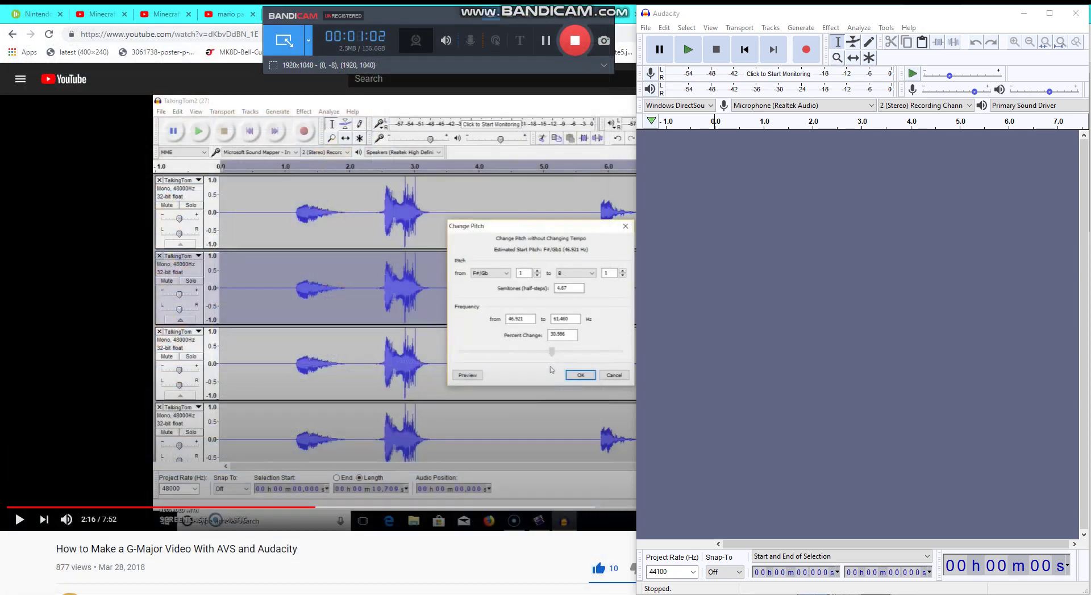
key(alt+Tab)
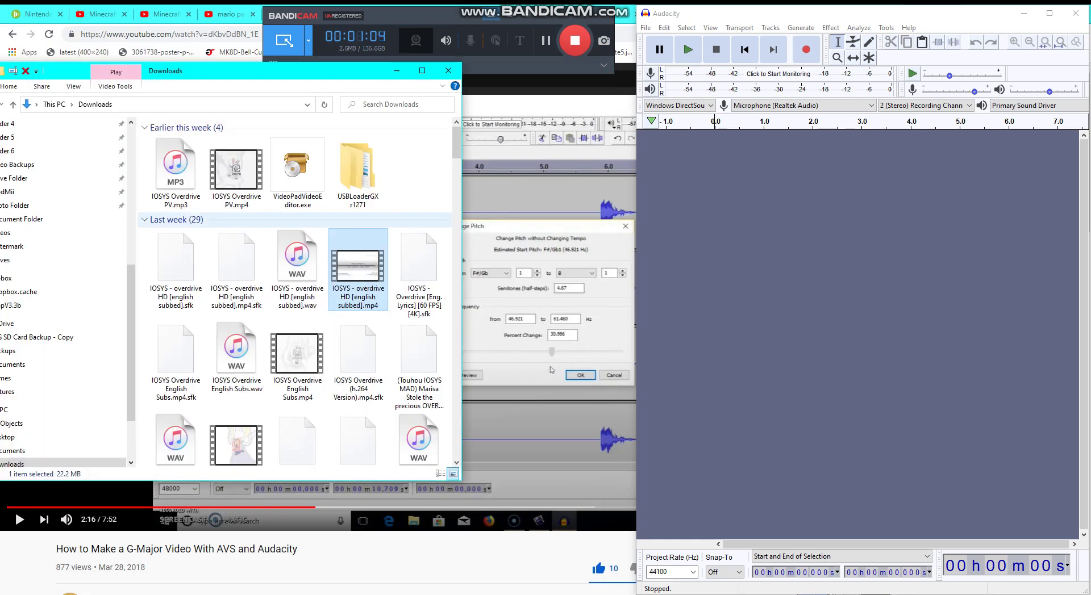
click(297, 270)
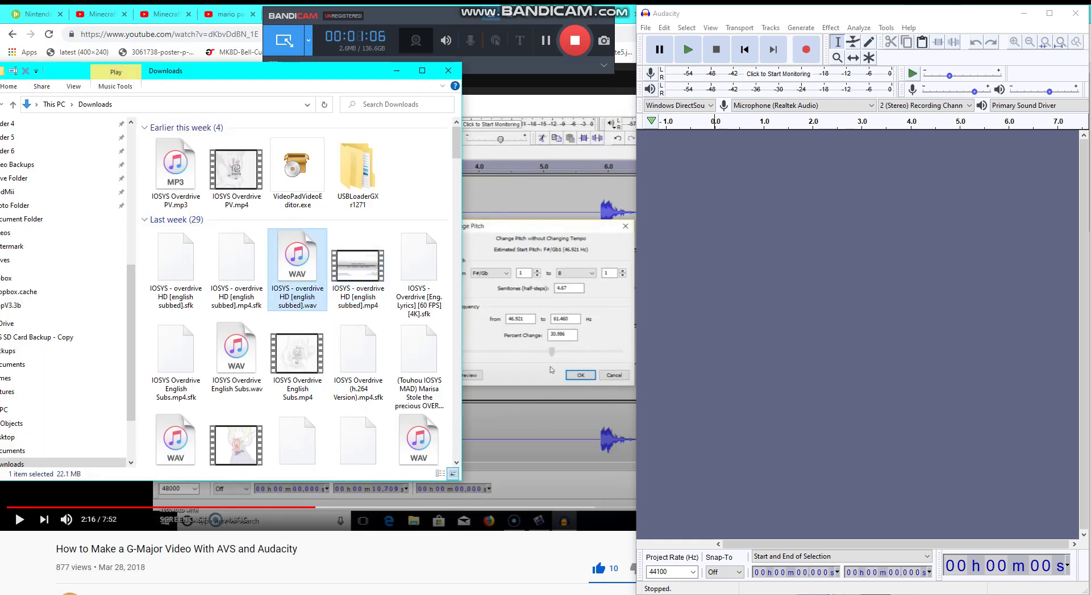
drag(297, 262, 841, 205)
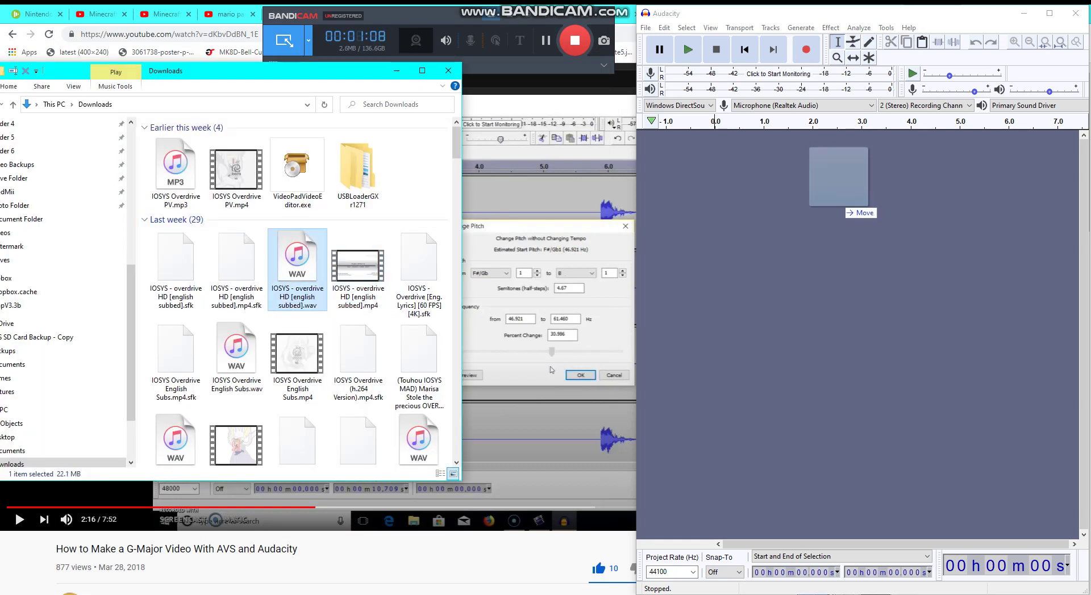
Switch to AVS Video Editor, return the playhead to the start of the timeline and minimize the editor.
key(alt+Tab)
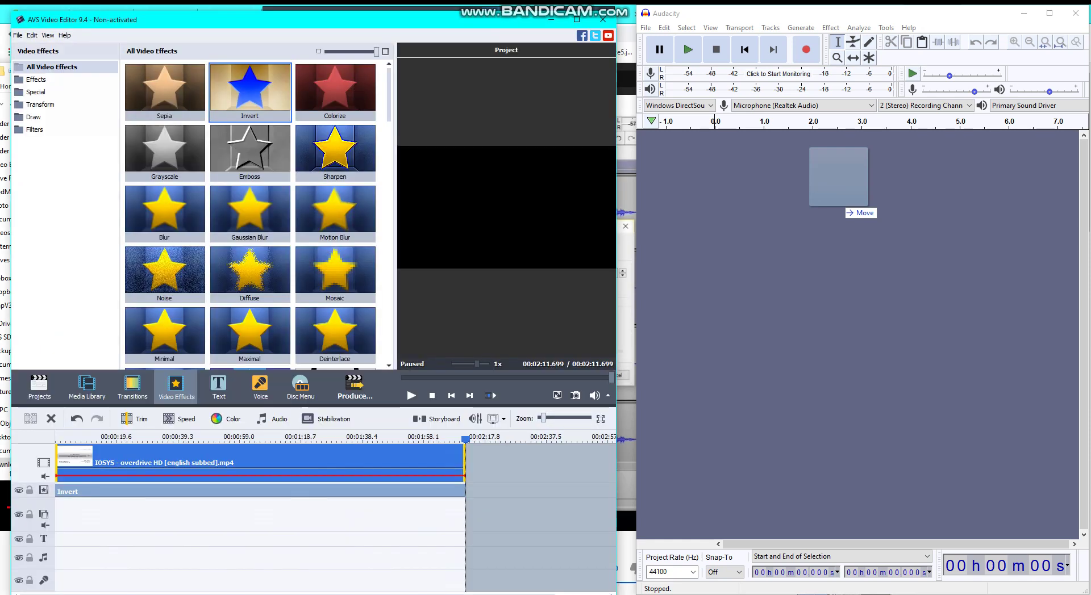
mouse_move(237, 594)
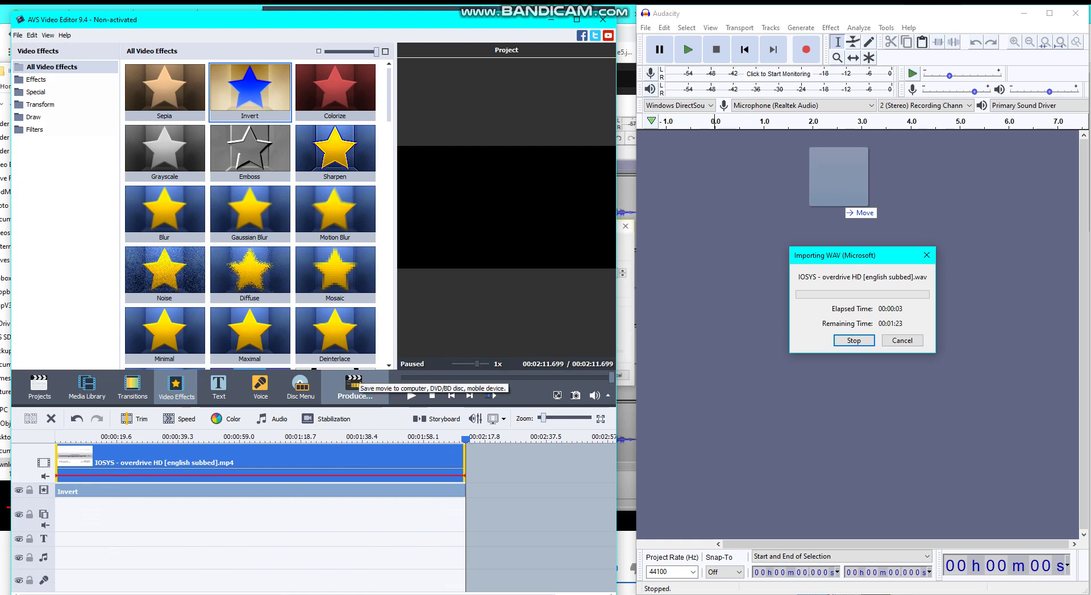
click(57, 438)
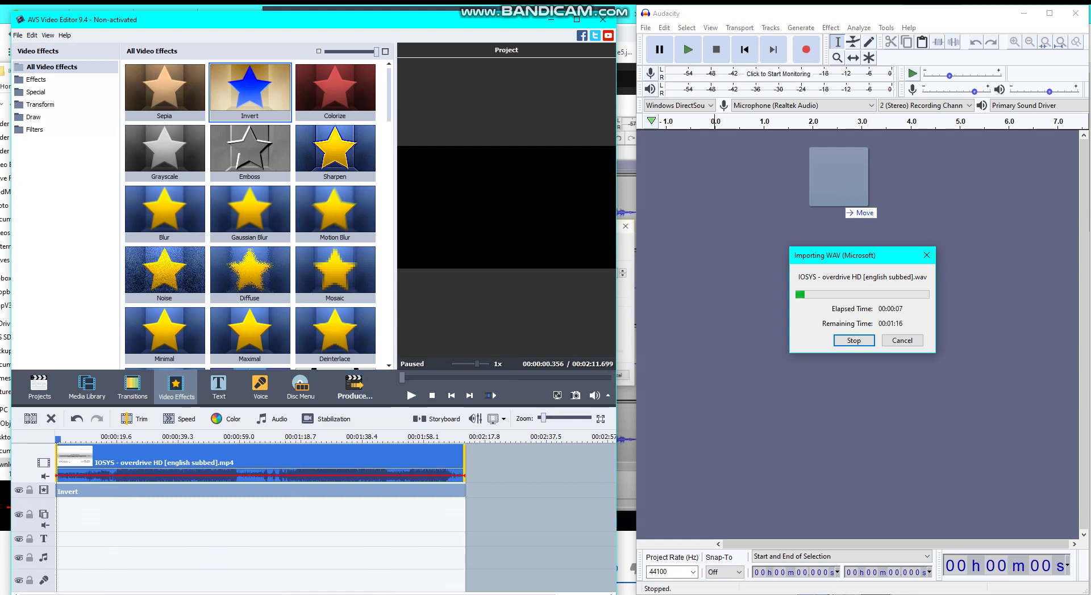
click(238, 563)
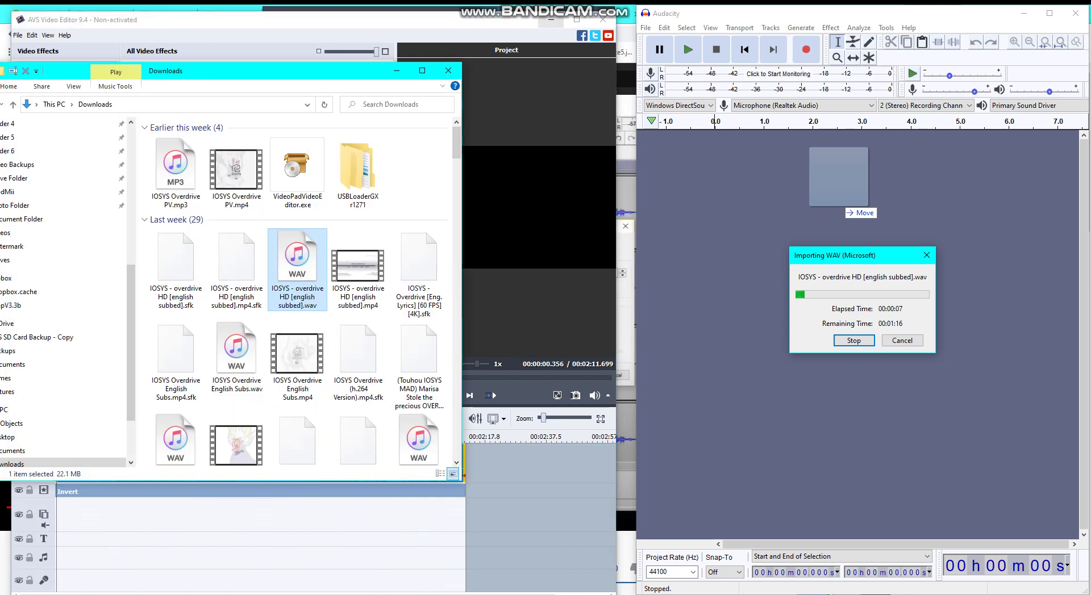
click(551, 20)
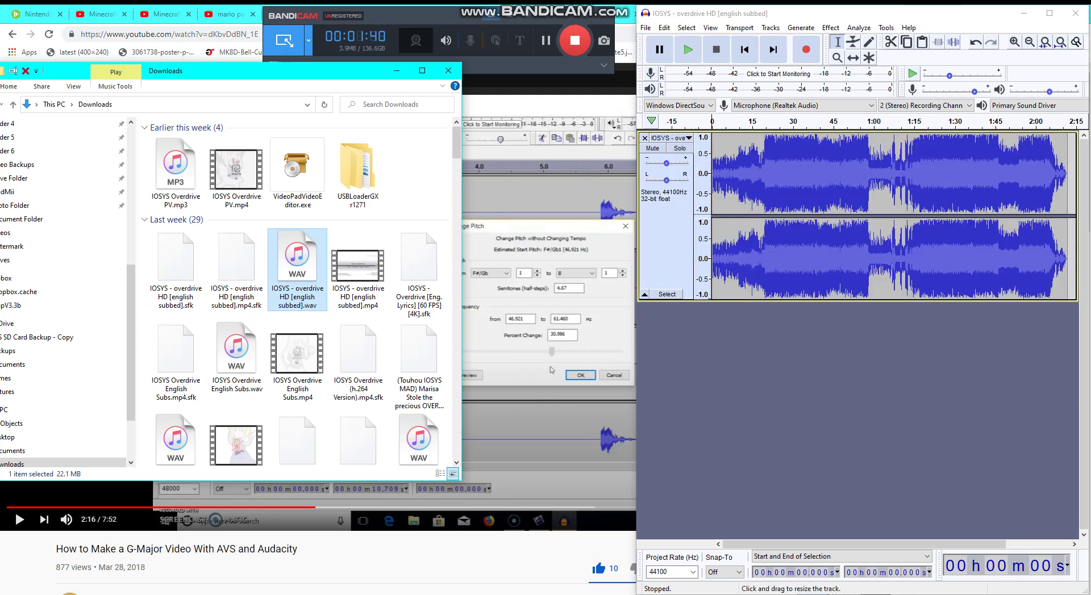
Import a second copy of the overdrive WAV into Audacity and shrink both audio tracks to minimum height.
drag(857, 300, 858, 155)
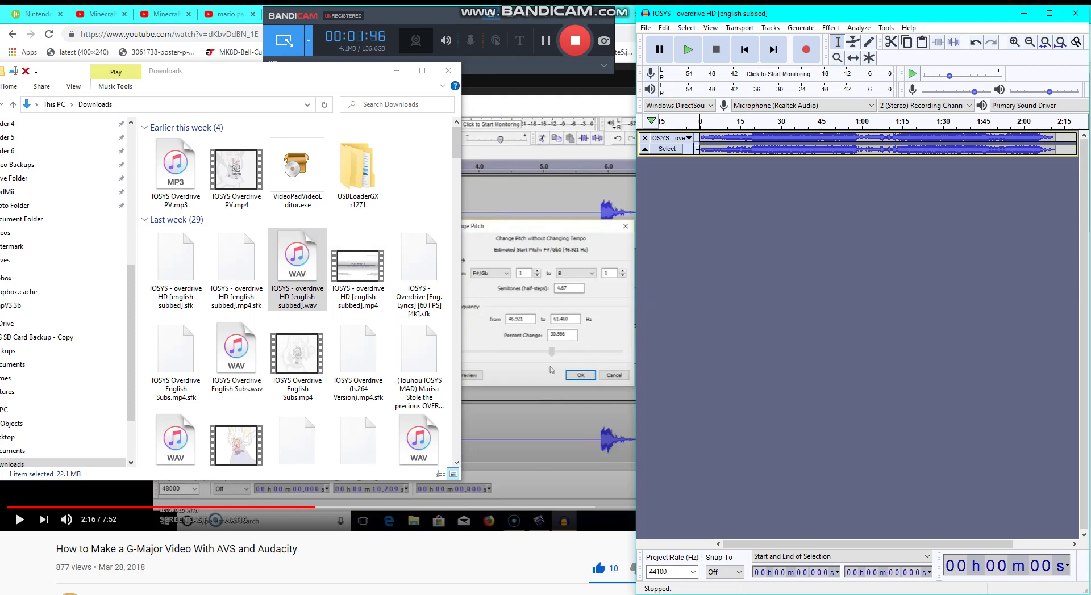
right_click(915, 214)
drag(920, 245, 845, 250)
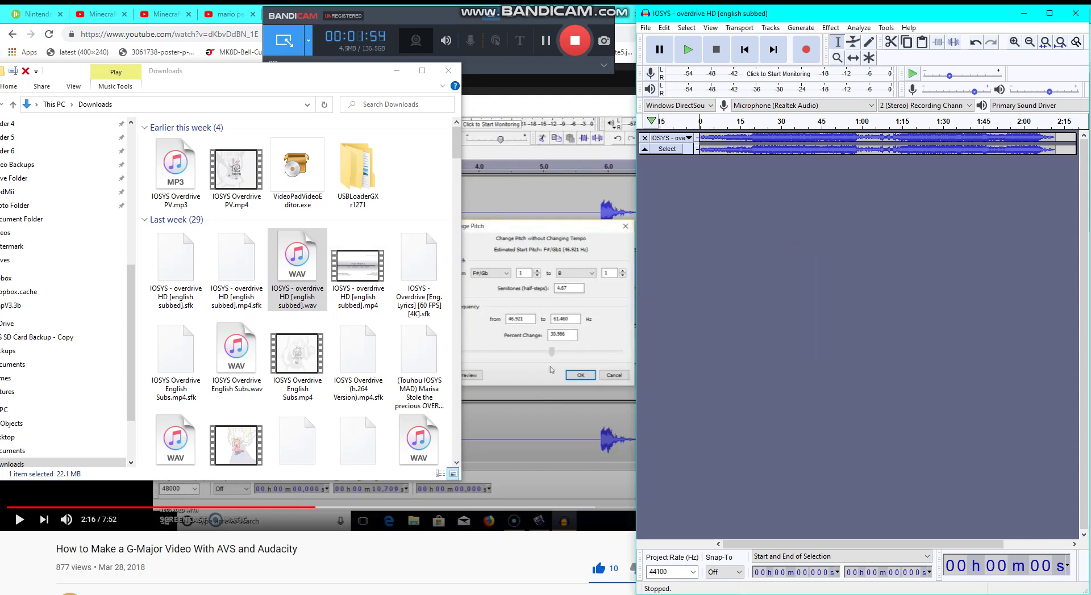
drag(738, 326, 738, 179)
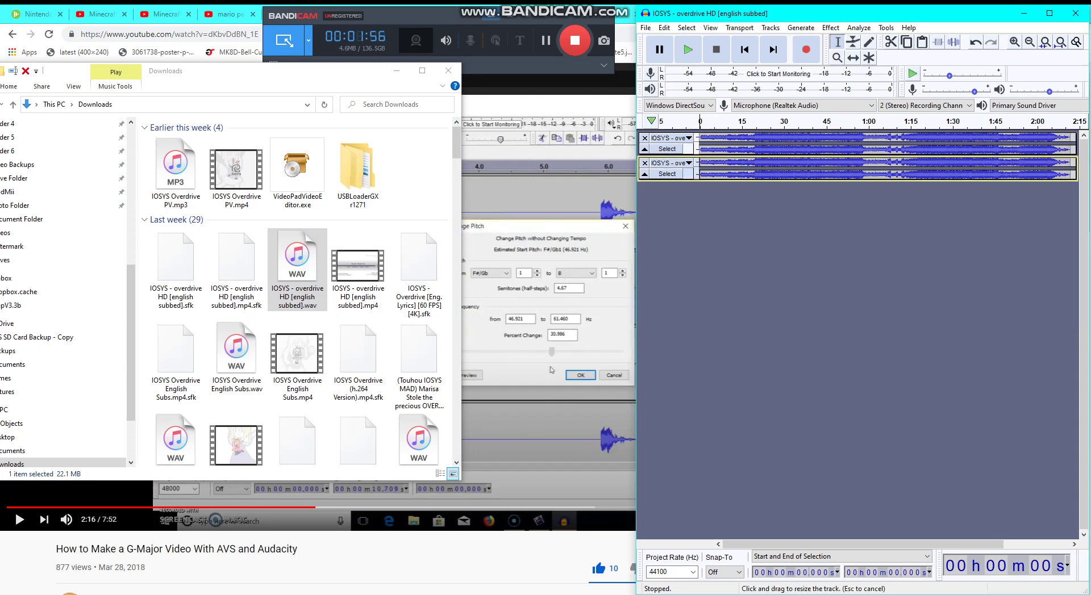
Open Change Pitch for the whole second track and set the percent change to 30.986.
click(666, 174)
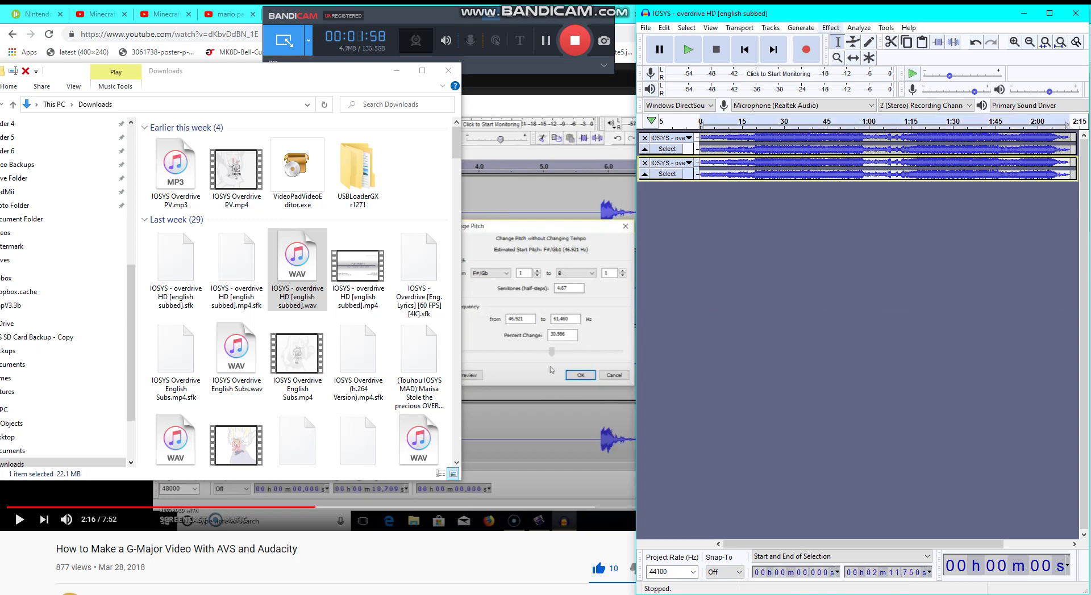
click(831, 27)
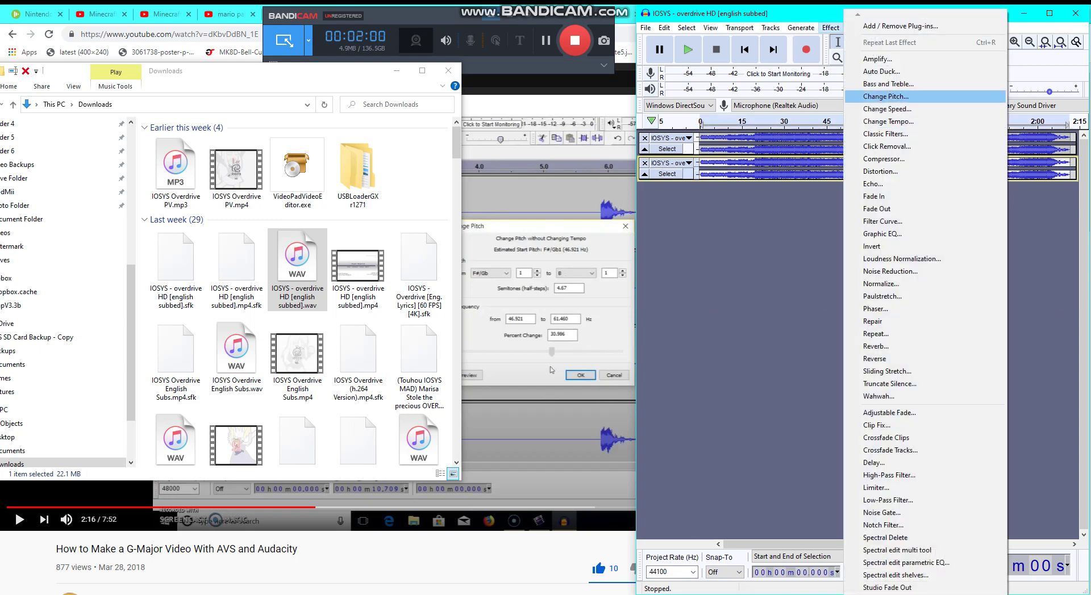
click(885, 96)
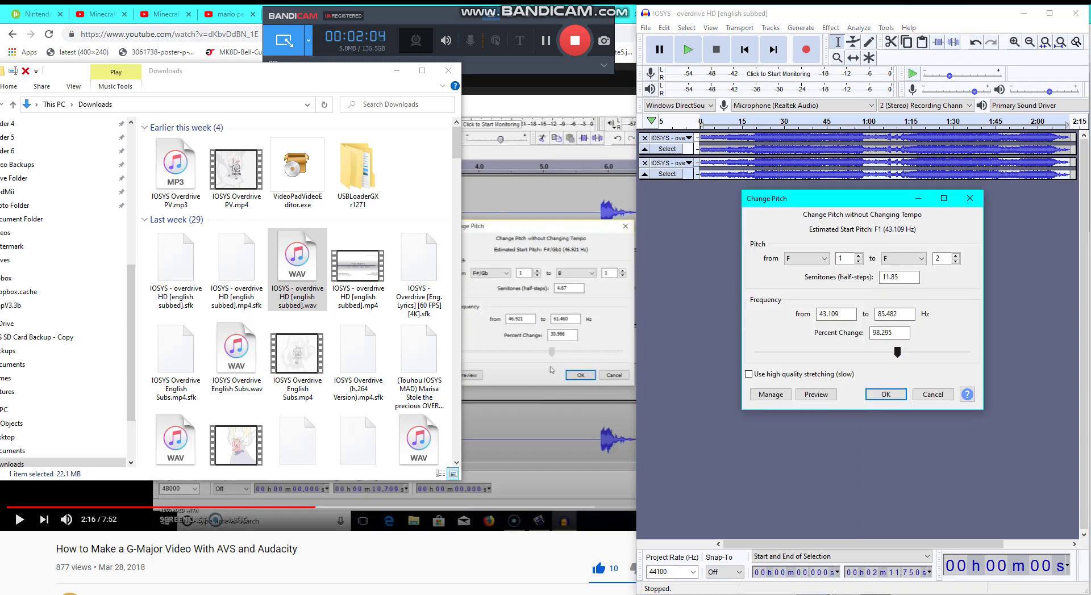
drag(897, 353, 875, 352)
key(Right)
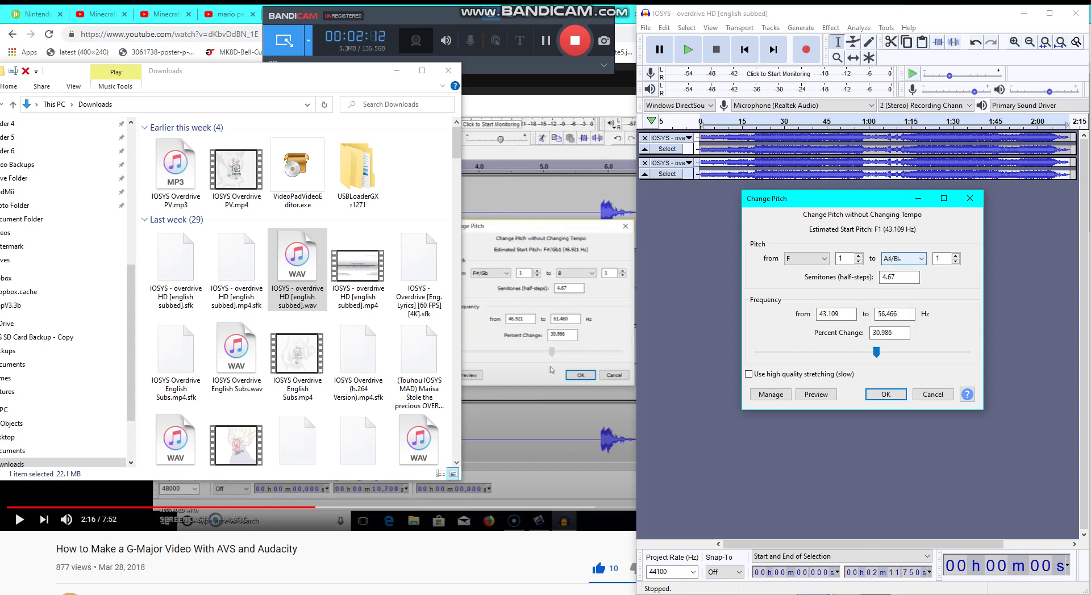
Set the pitch shift from F♯/G♭ 1 to B 1 and apply it to the second track.
click(806, 258)
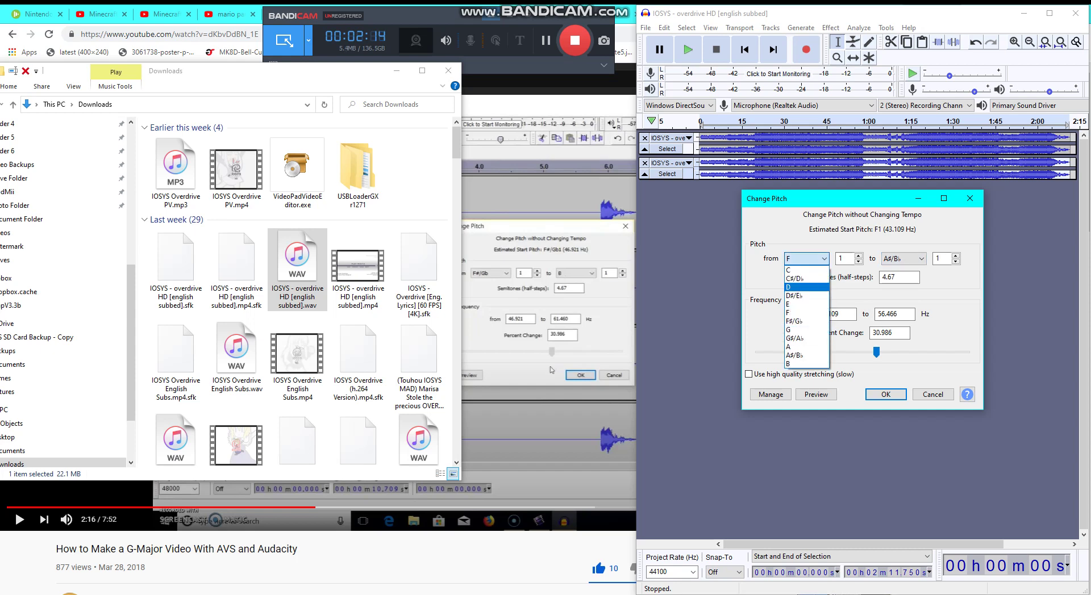
key(Down)
key(Down)
key(Down)
key(Down)
key(Return)
key(Tab)
key(Tab)
key(Down)
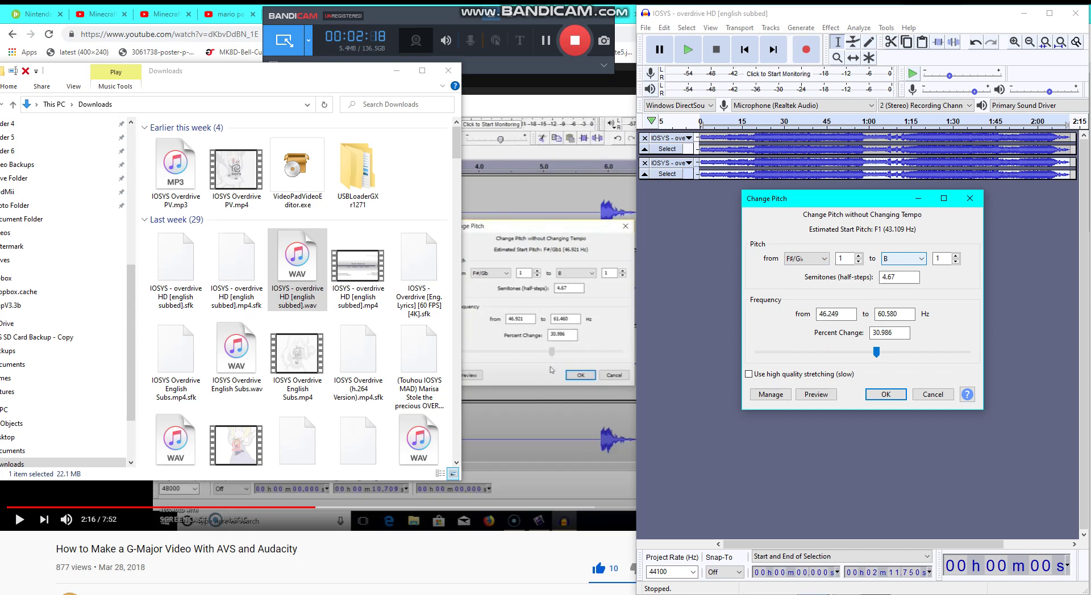
key(Tab)
key(Tab)
key(Tab)
key(Tab)
key(Tab)
key(Tab)
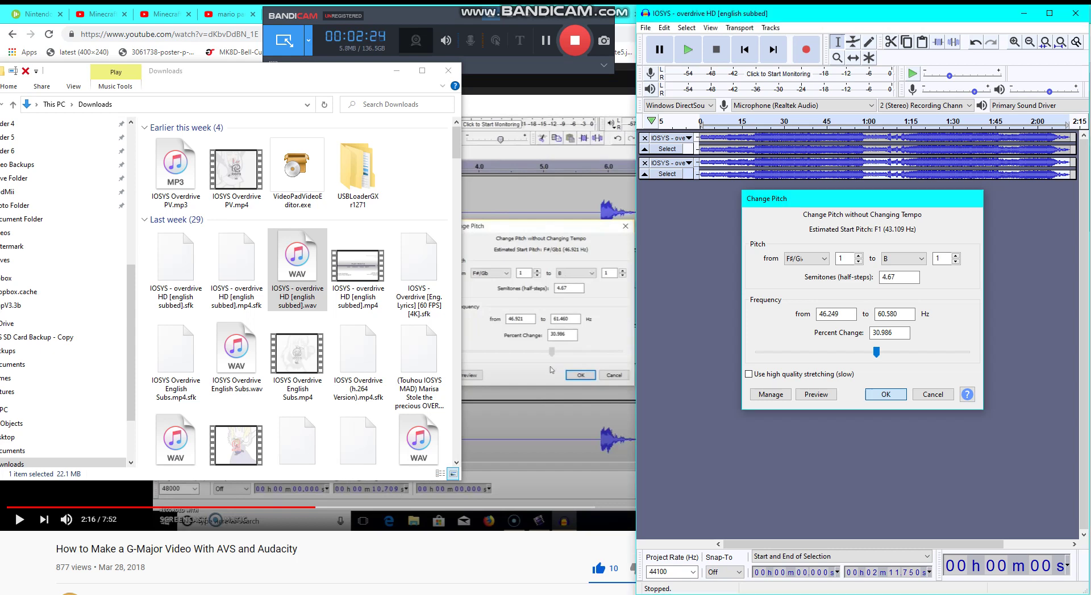
key(Return)
Switch to the YouTube tutorial in Chrome and jump to 3:12 to check the third track's Change Pitch settings.
key(alt+Tab)
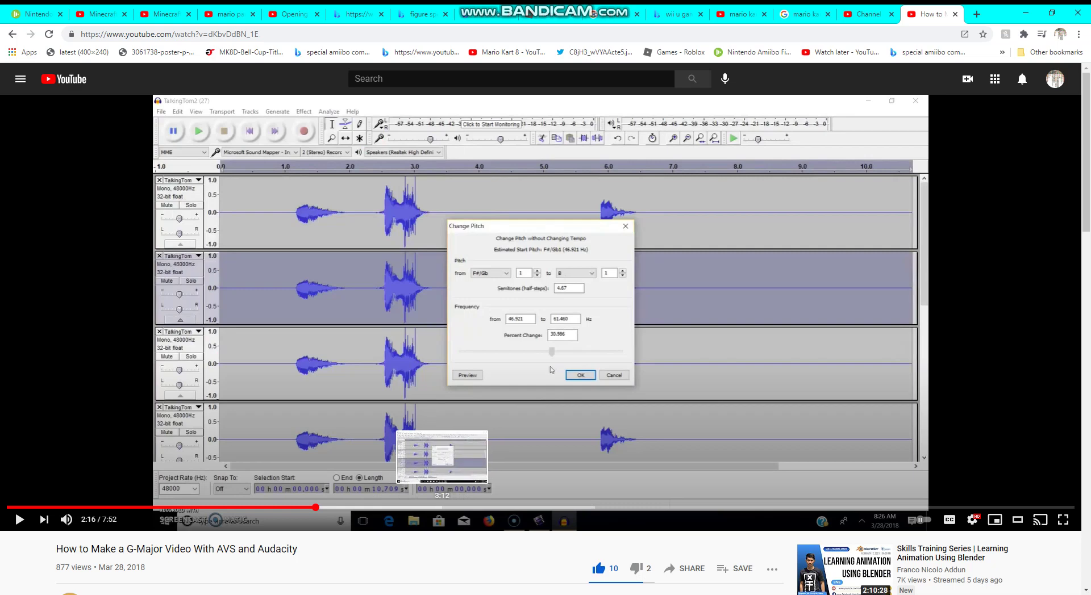
click(442, 507)
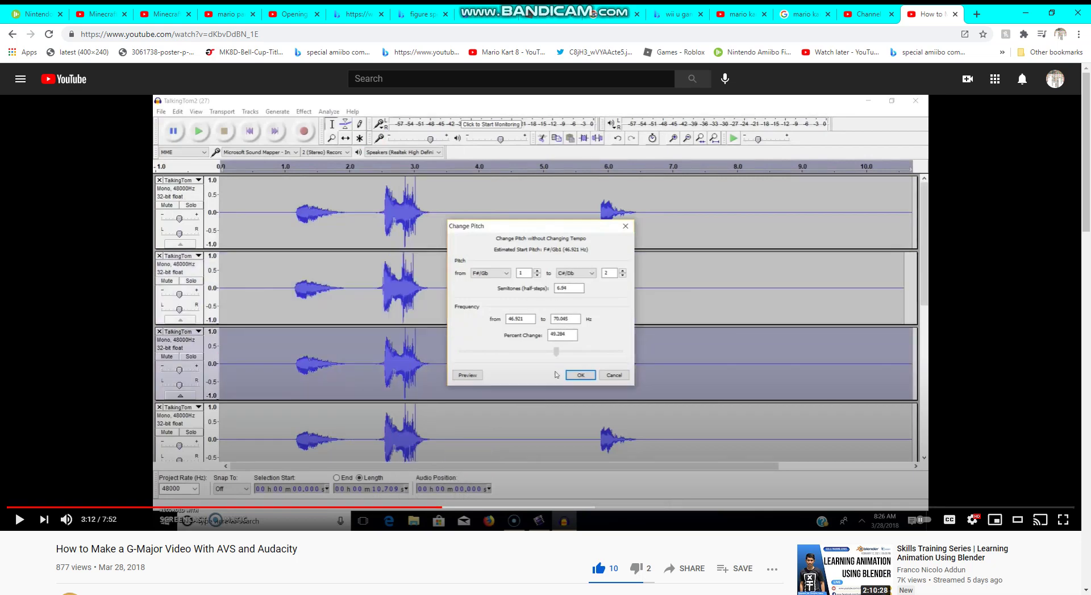
key(alt+Tab)
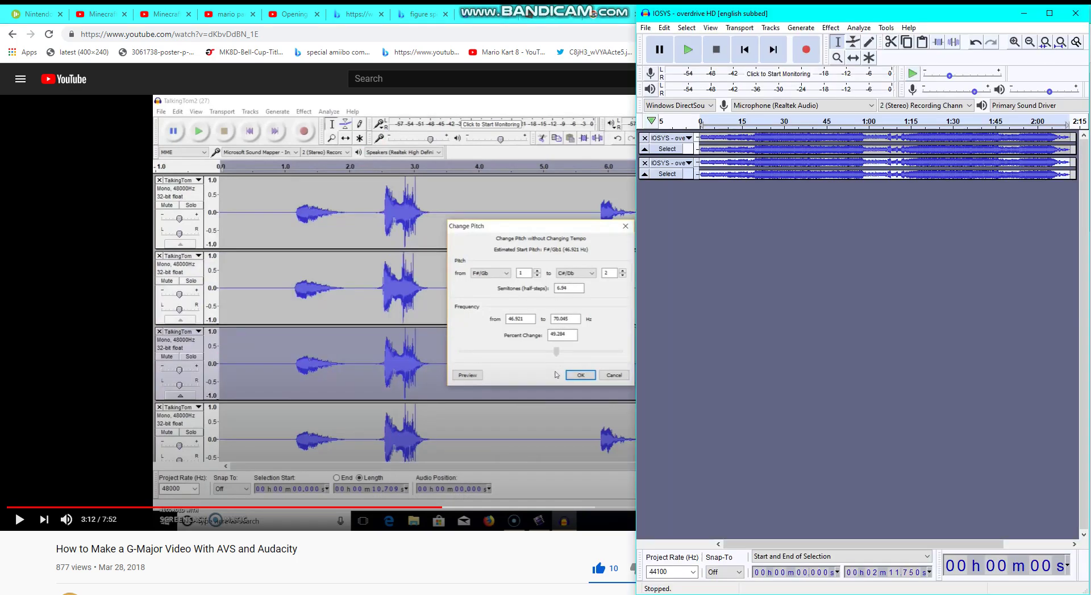
Import a third copy of the overdrive WAV into Audacity and shrink its track to minimum height.
key(alt+Tab)
drag(297, 270, 882, 311)
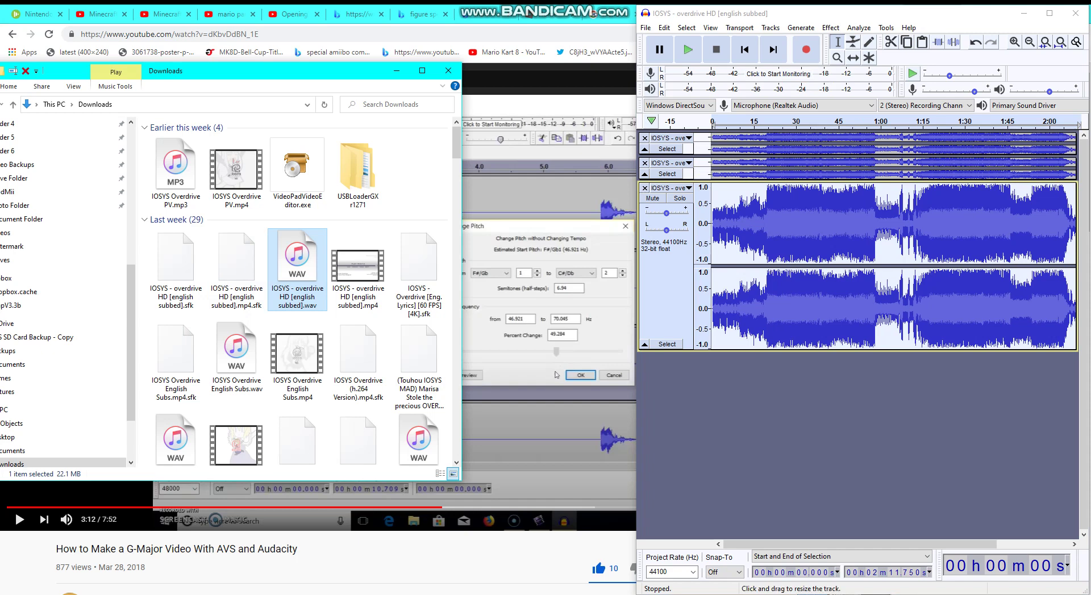
drag(852, 350, 852, 204)
Change the third track's pitch from F♯/G♭ 1 to C♯/D♭ 2 with a percent change of 49.284.
click(830, 27)
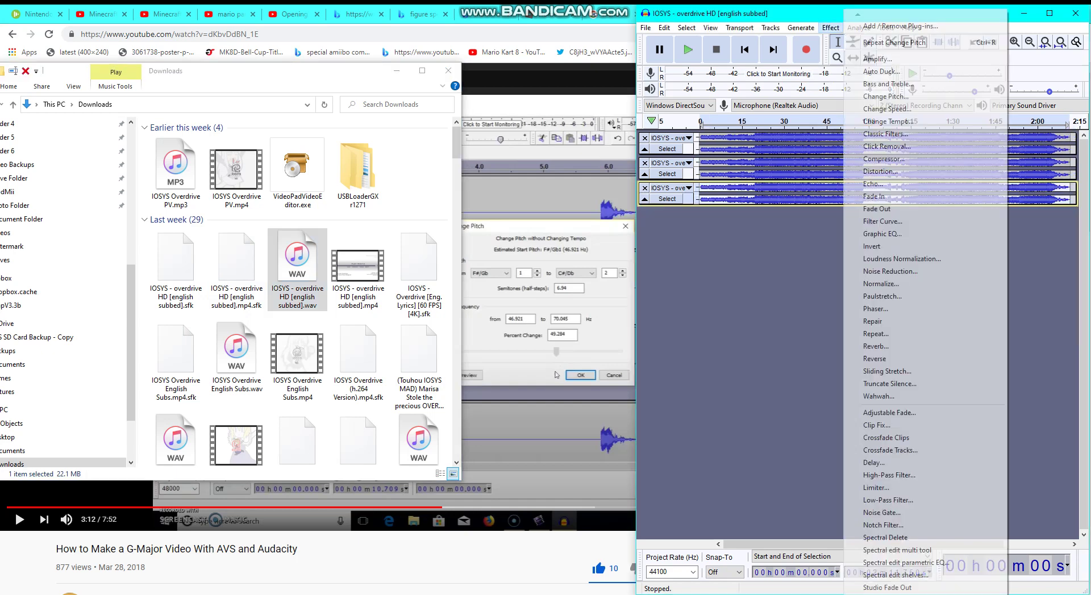
click(886, 97)
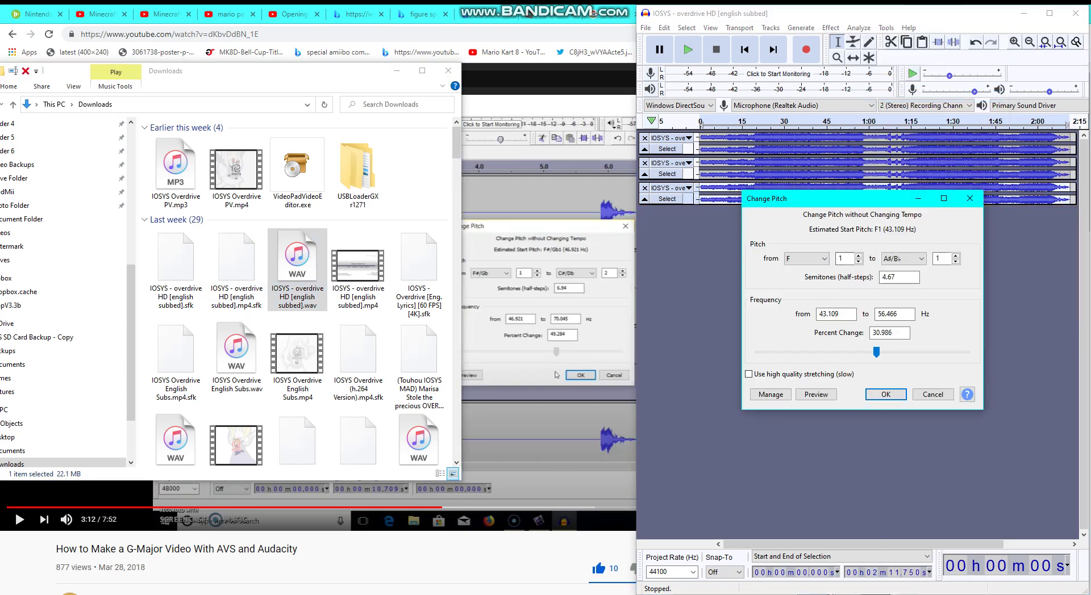
click(806, 259)
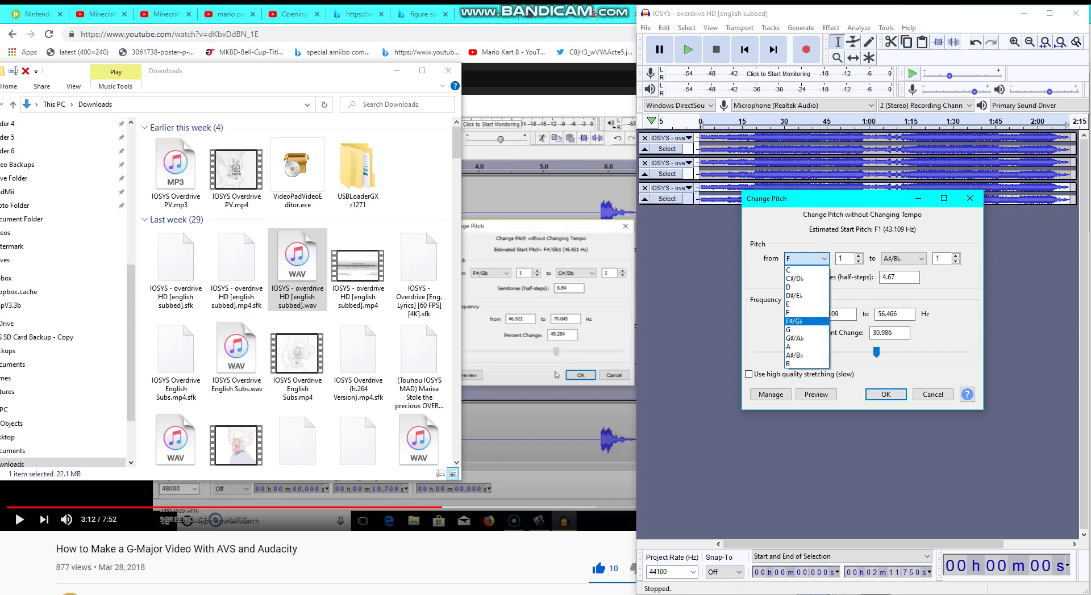
click(807, 321)
click(903, 258)
click(903, 279)
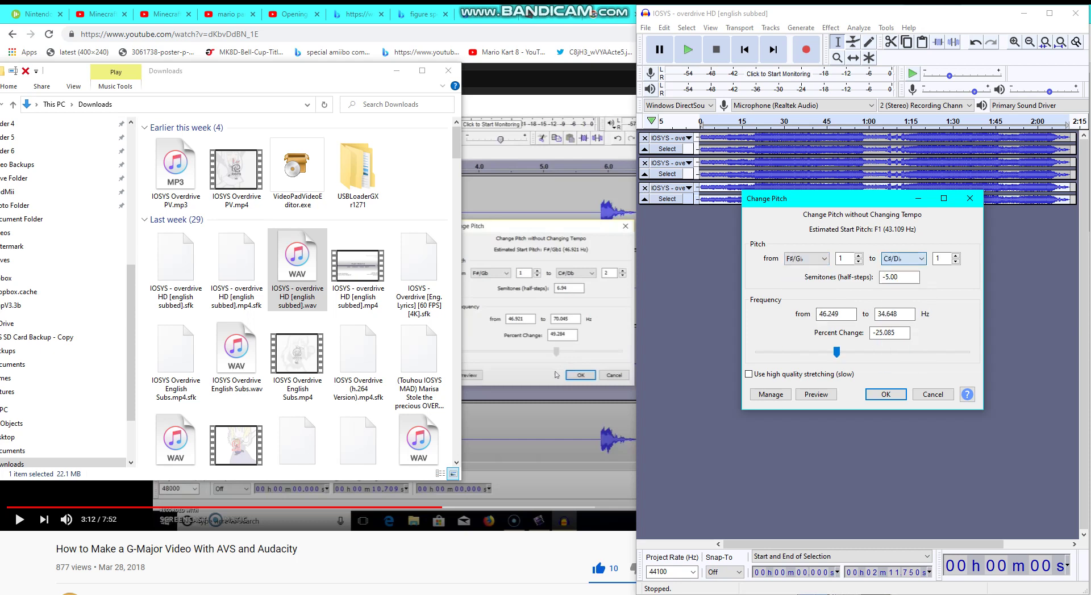
drag(836, 352, 882, 352)
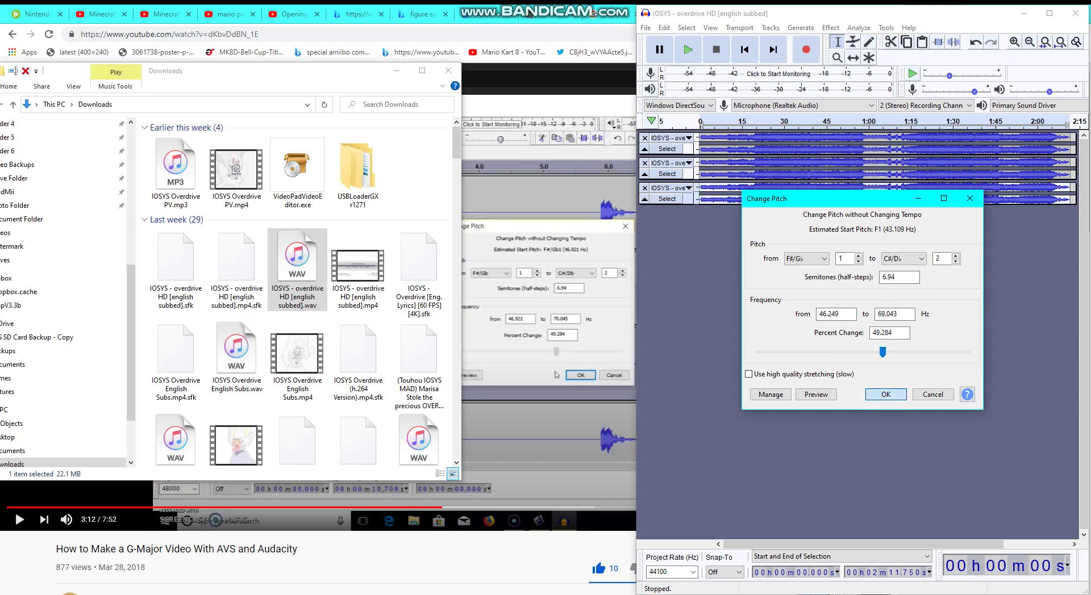
click(886, 394)
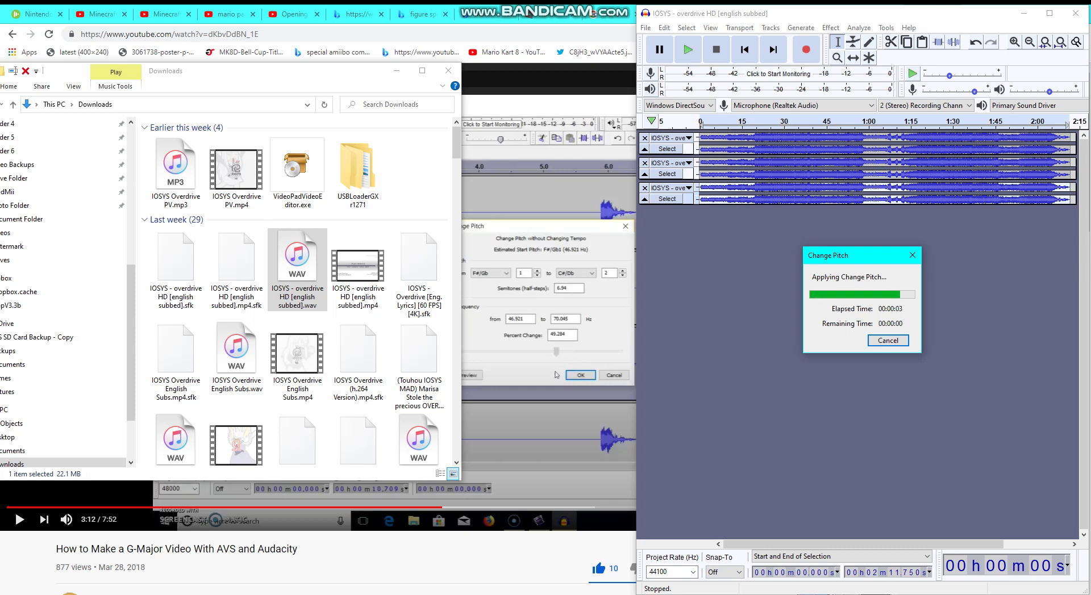
Switch to the YouTube tutorial in Chrome and jump to about 3:42 to check the next Change Pitch settings.
key(alt+Tab)
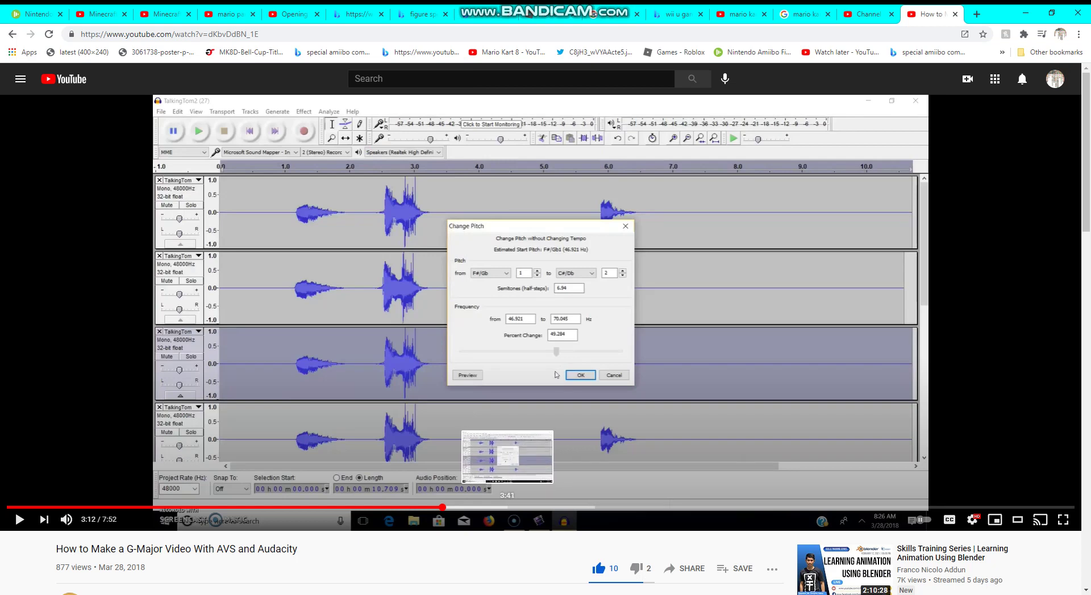
click(507, 507)
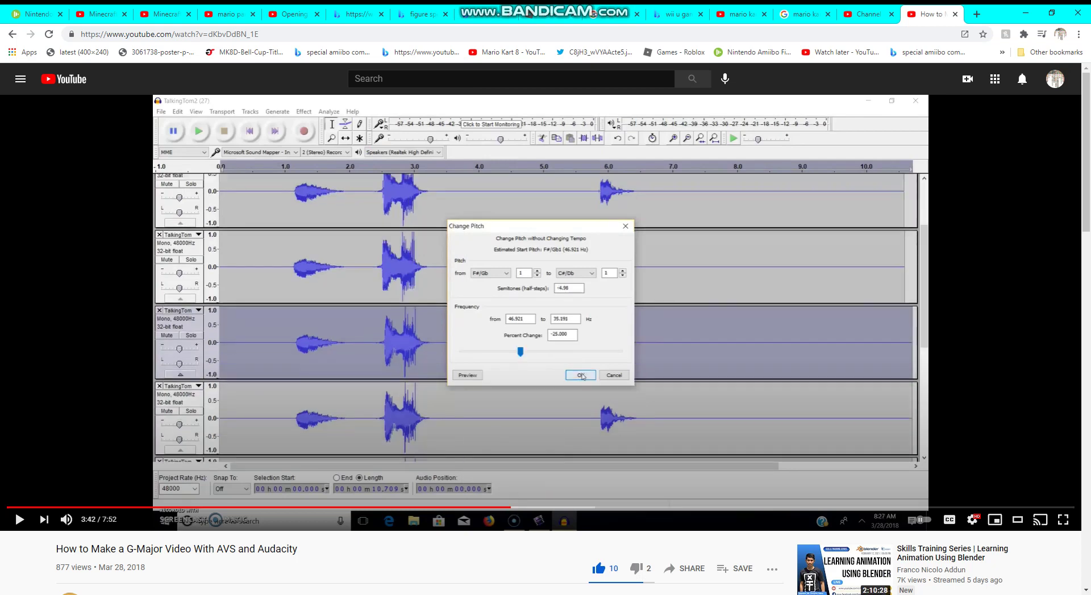
Import a fourth copy of the overdrive WAV from Downloads into Audacity and shrink its track to minimum height.
key(alt+Tab)
key(alt+Tab)
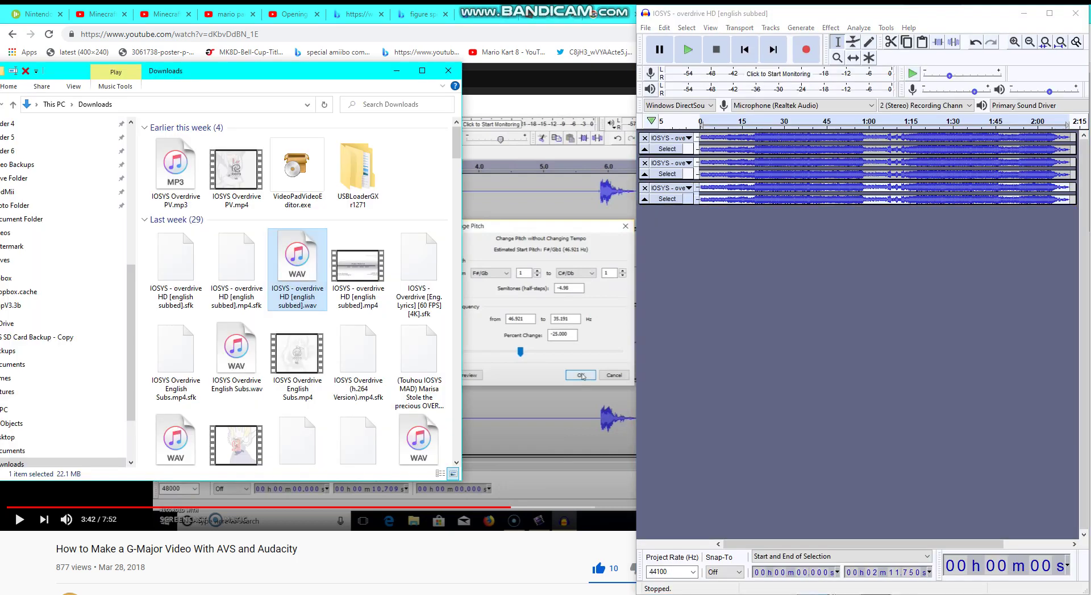
drag(298, 267, 846, 341)
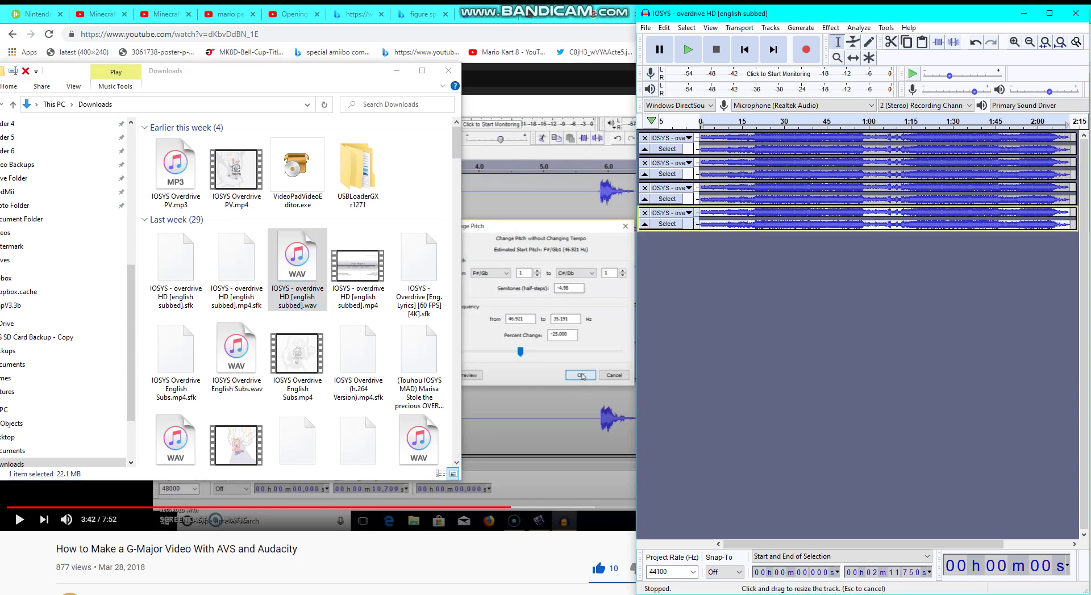
Change the fourth track's pitch from F♯/G♭ 1 to C♯/D♭ 1 with a percent change of -25.000.
click(830, 27)
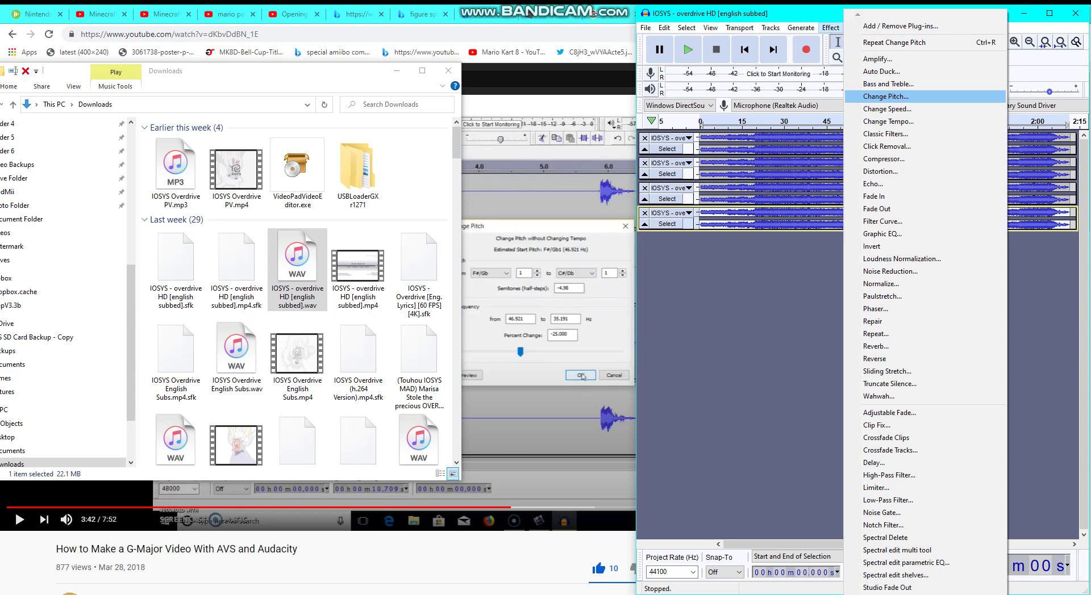
click(886, 96)
click(806, 259)
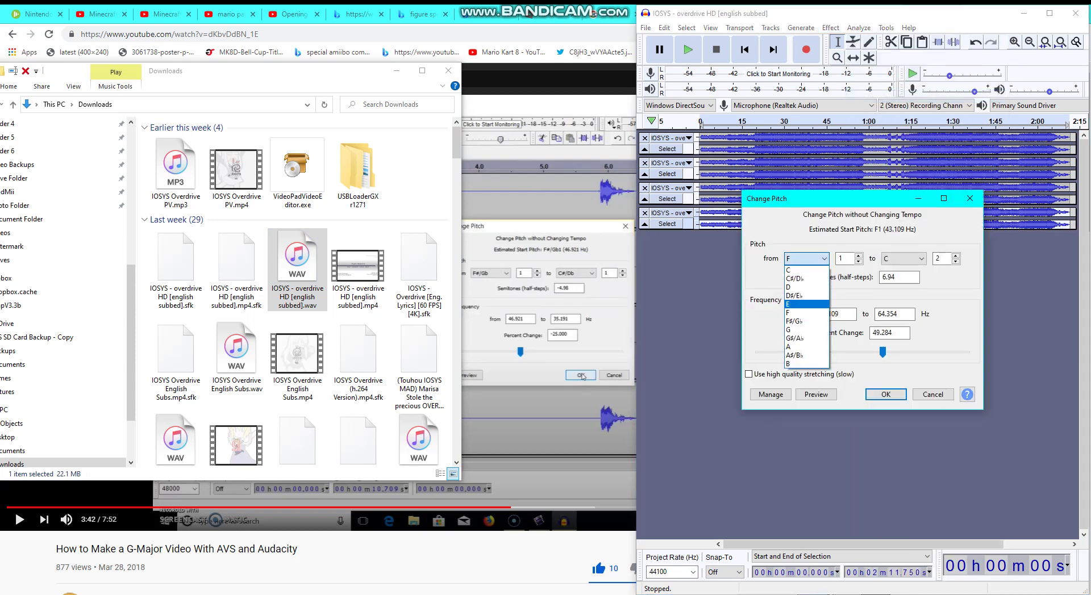
click(806, 321)
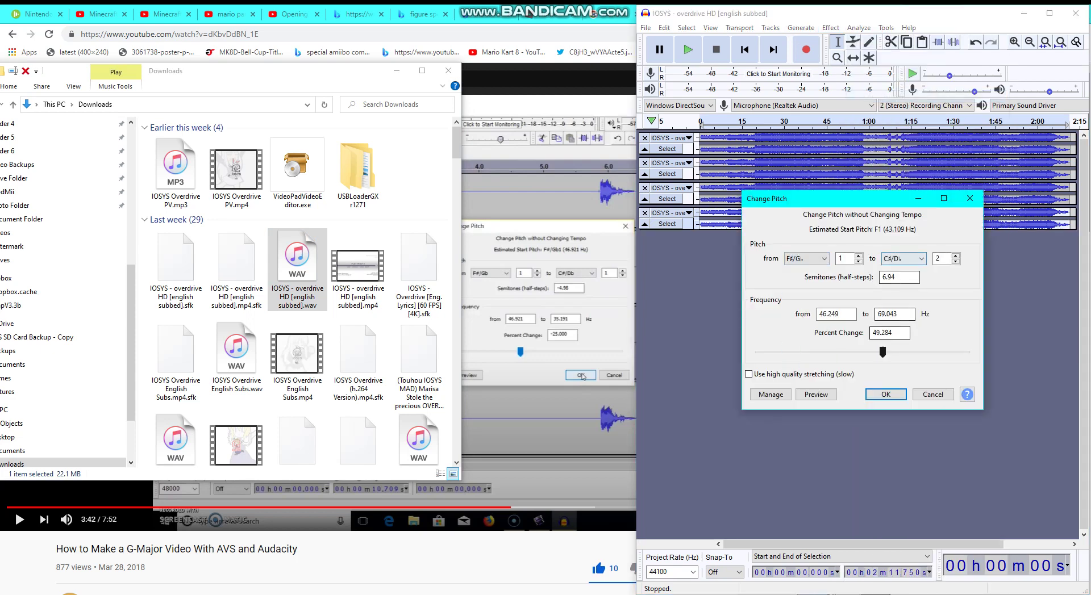
drag(882, 352, 835, 352)
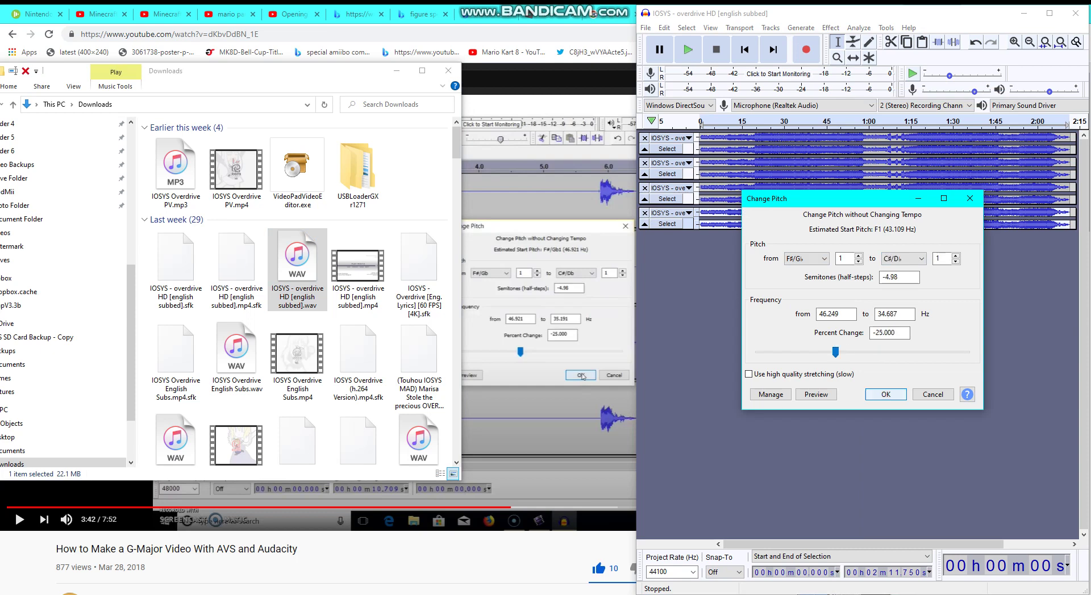
key(Return)
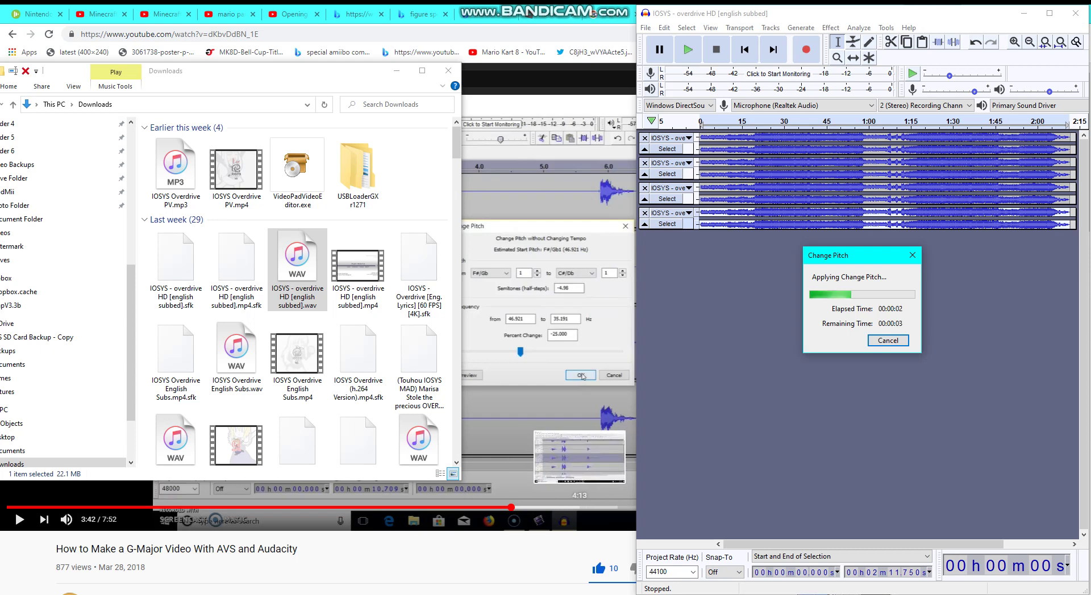
Switch to the YouTube tutorial in Chrome and go to 4:05 to check the fifth track's Change Pitch settings.
click(566, 507)
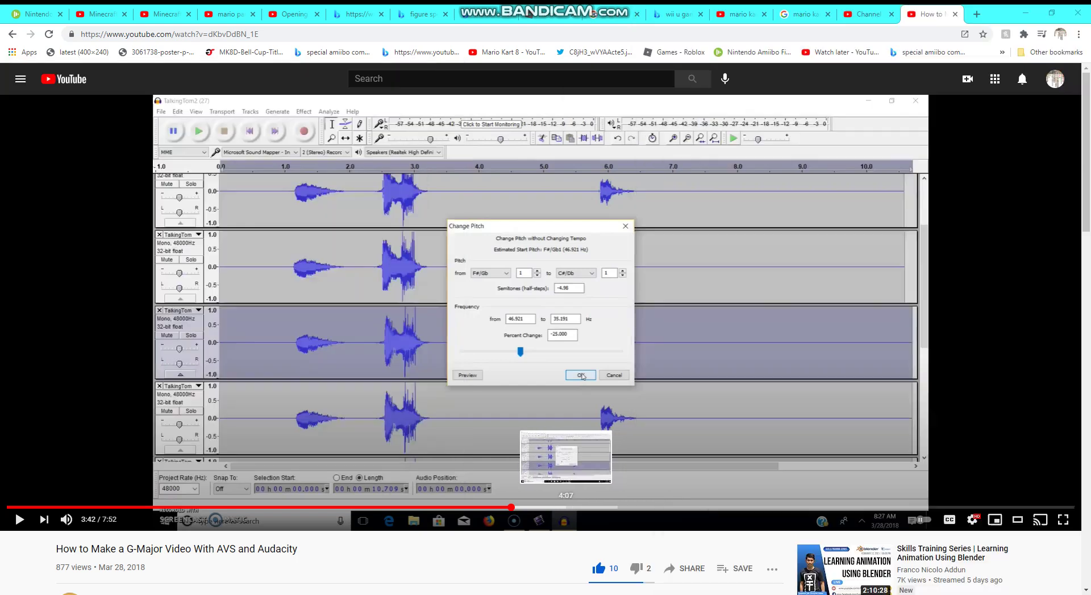
click(566, 507)
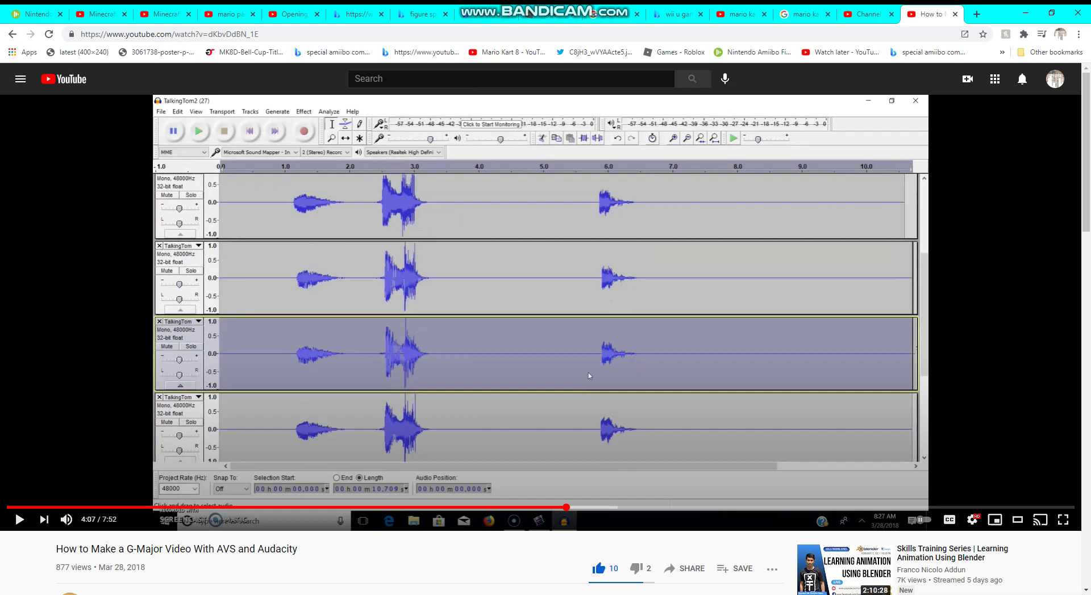
key(comma)
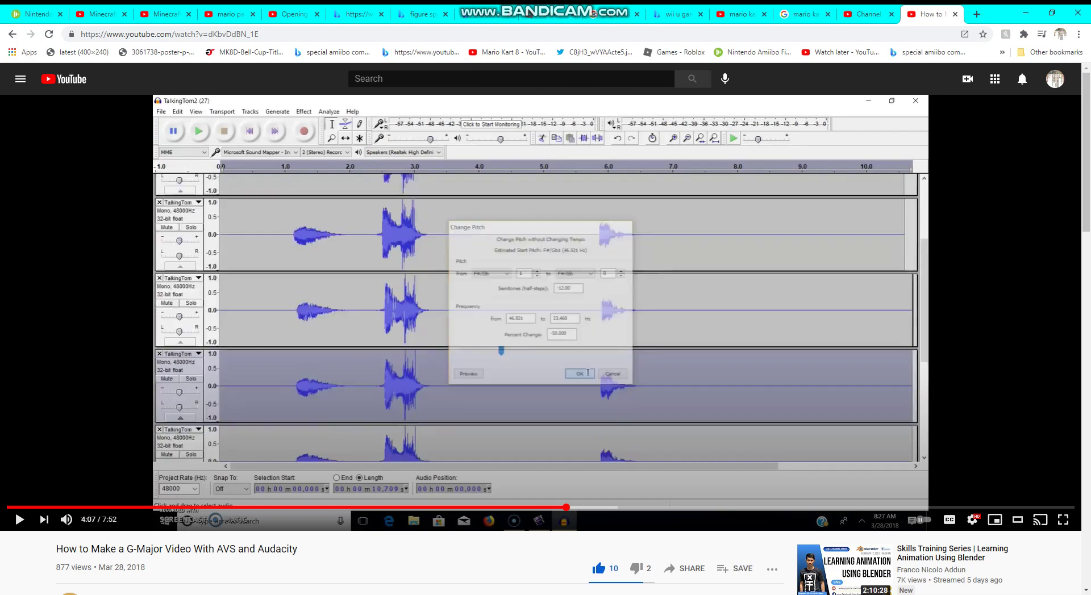
key(comma)
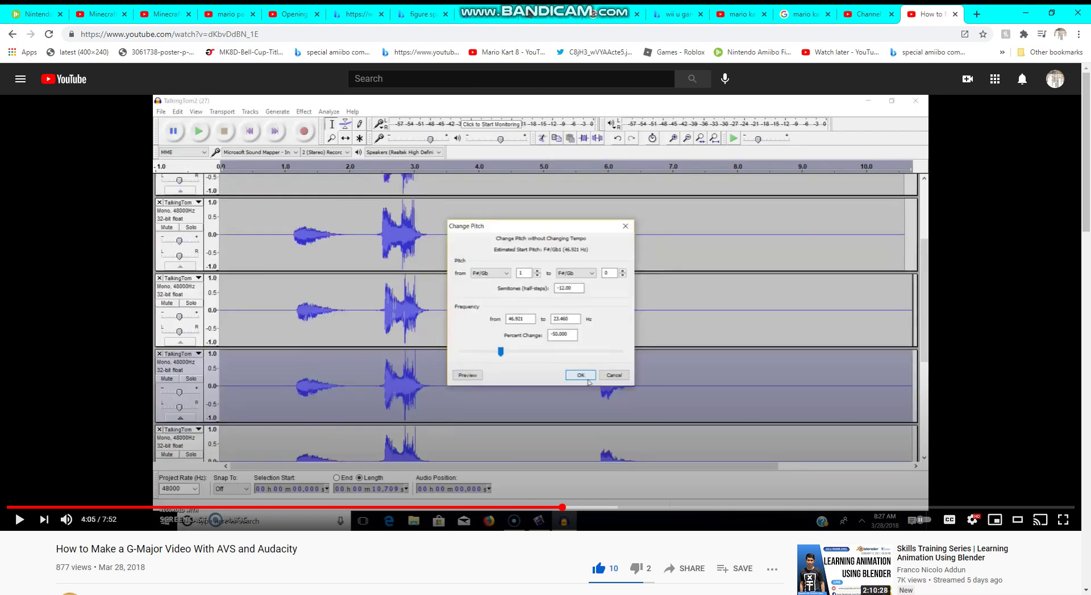
Import a fifth copy of the overdrive WAV from Downloads into Audacity and shrink its track to minimum height.
key(alt+Tab)
key(alt+Tab)
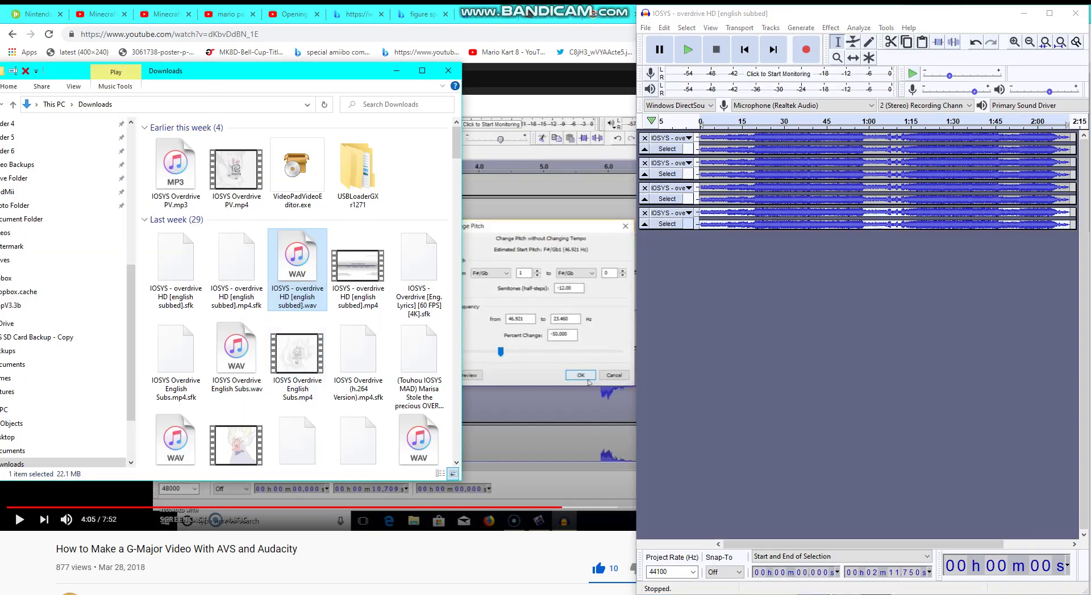
drag(297, 267, 764, 329)
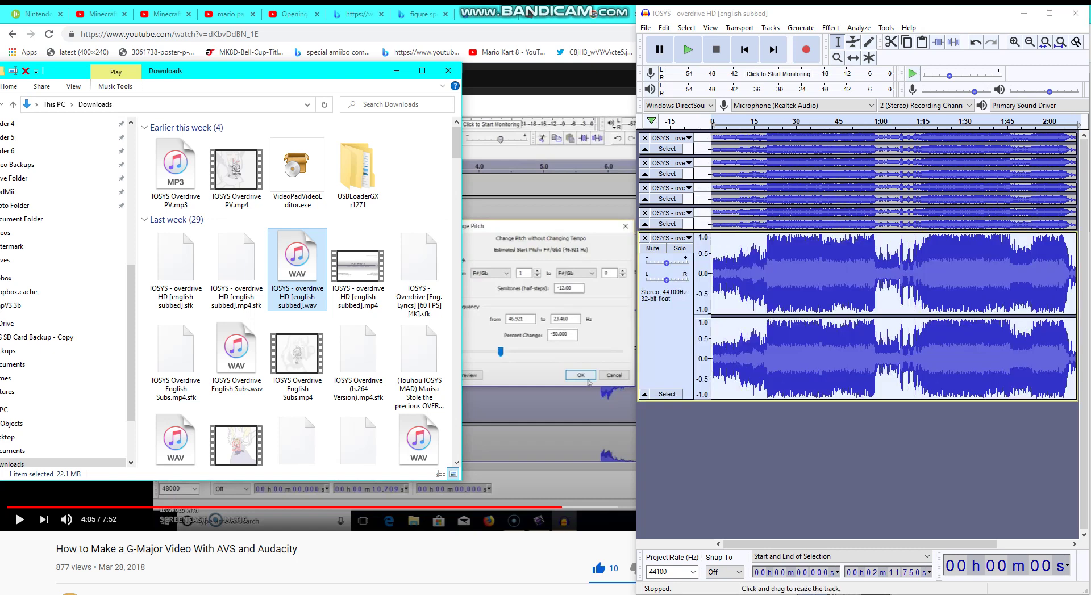
drag(856, 400, 856, 255)
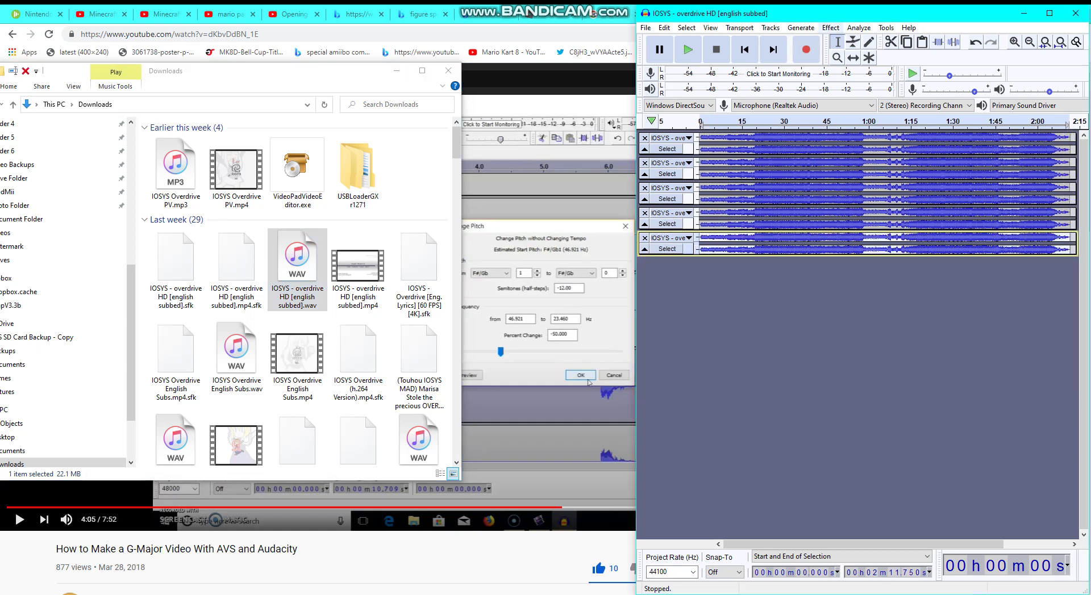
Change the fifth track's pitch from F♯/G♭ 1 to F♯/G♭ 0 with a percent change of -50.000.
click(829, 27)
click(870, 97)
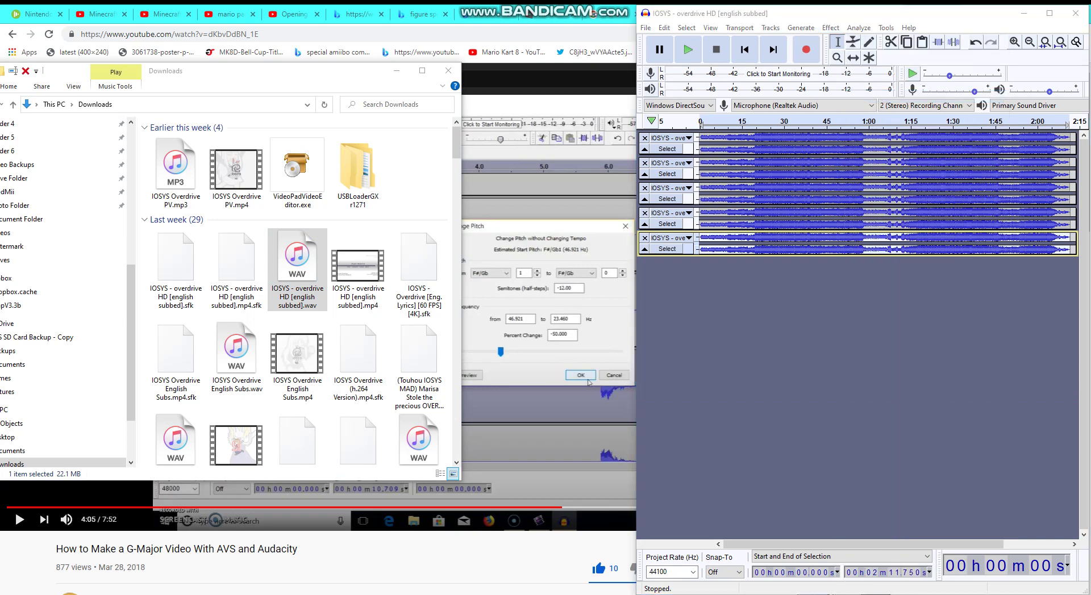
click(805, 259)
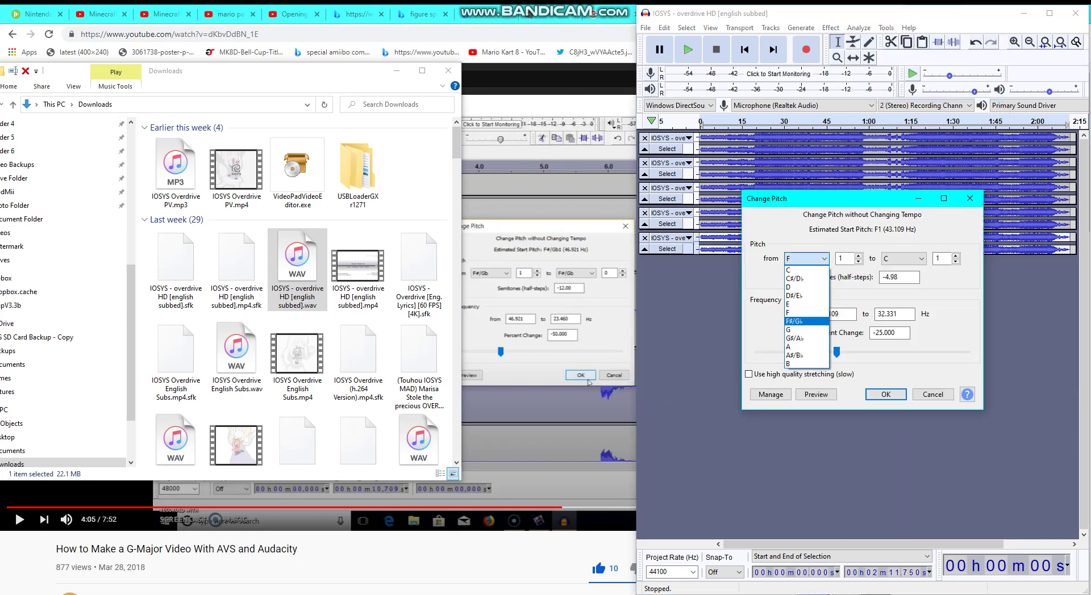
click(806, 321)
click(903, 259)
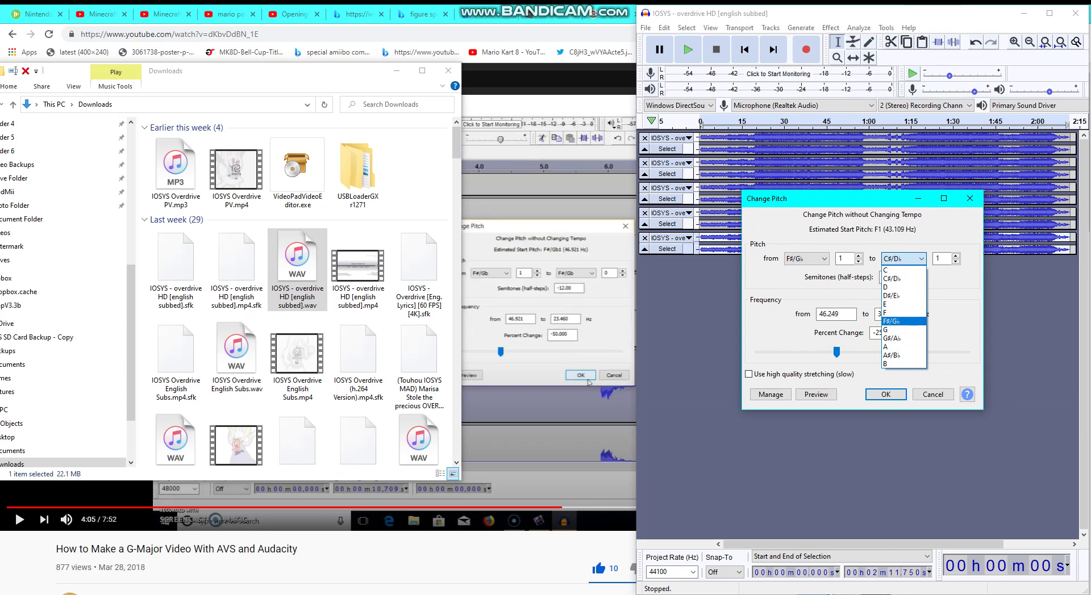
click(903, 321)
drag(861, 353, 809, 352)
key(Return)
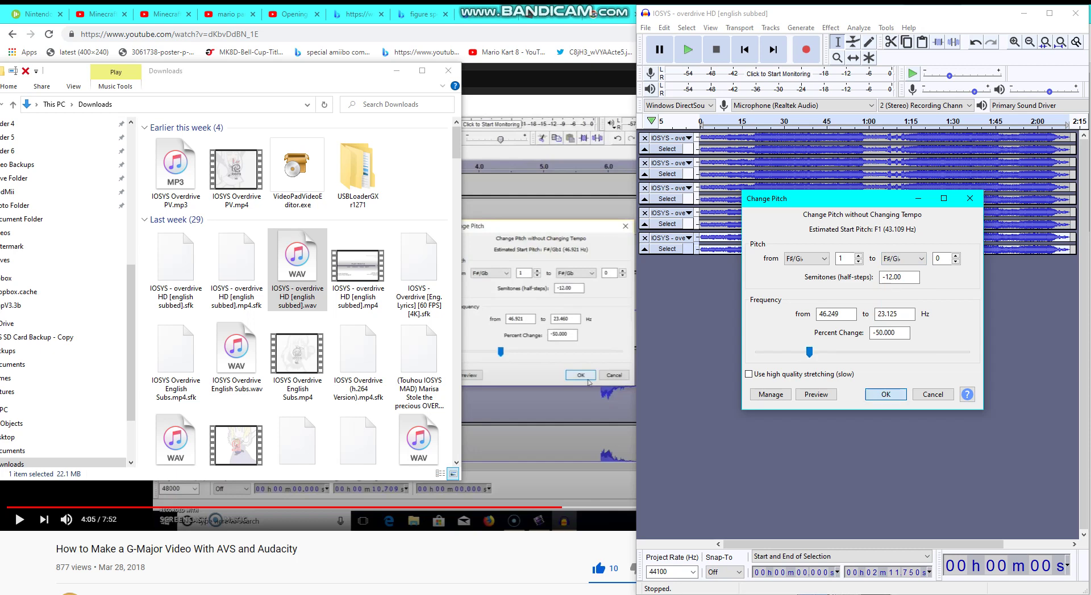
Check the sixth track's Change Pitch settings at about 4:31 in the YouTube tutorial in Chrome, and return to Audacity.
key(alt+Tab)
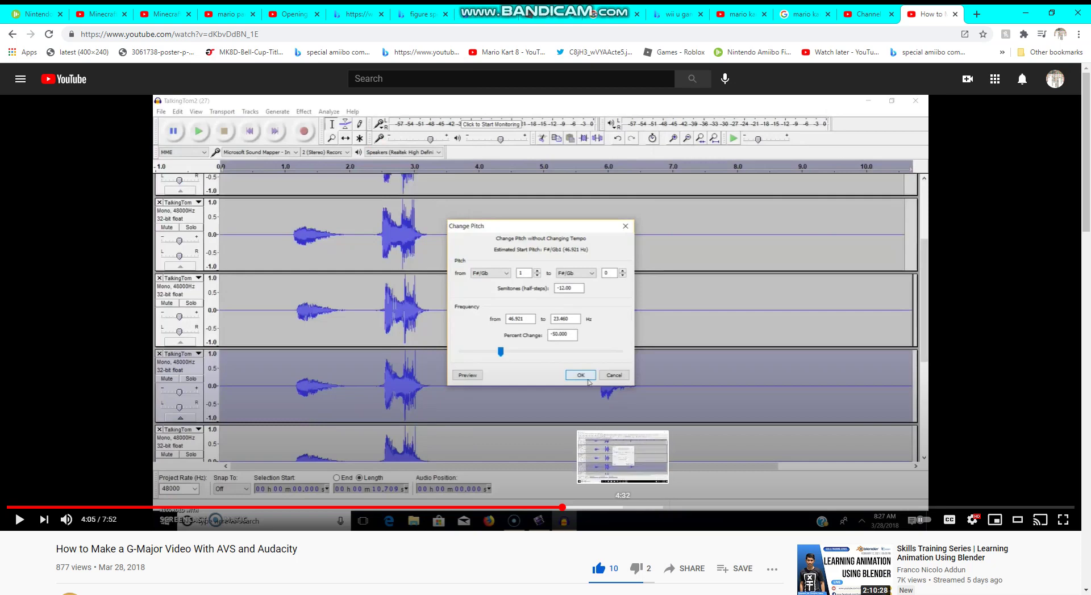
click(621, 506)
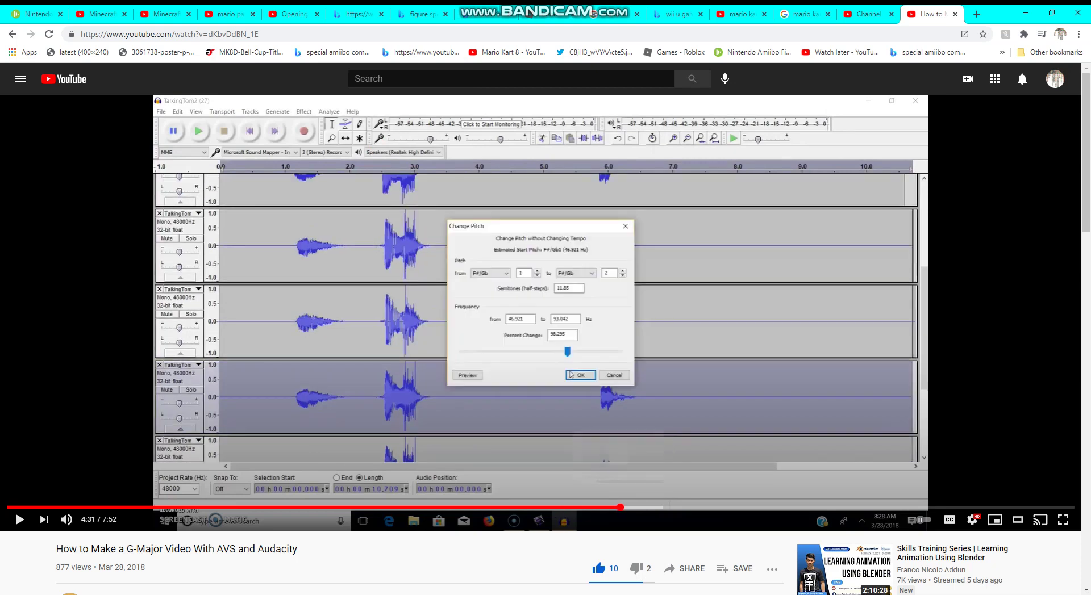
key(alt+Tab)
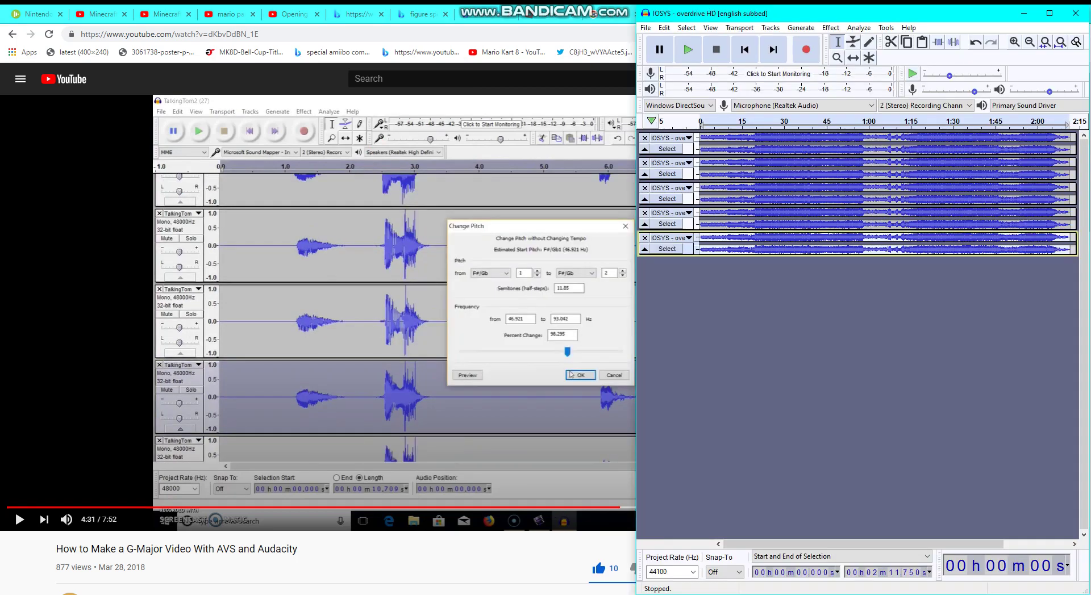
Import a sixth copy of the overdrive WAV into Audacity, shrink its track to minimum height and close the Downloads window.
key(alt+Tab)
drag(297, 267, 817, 391)
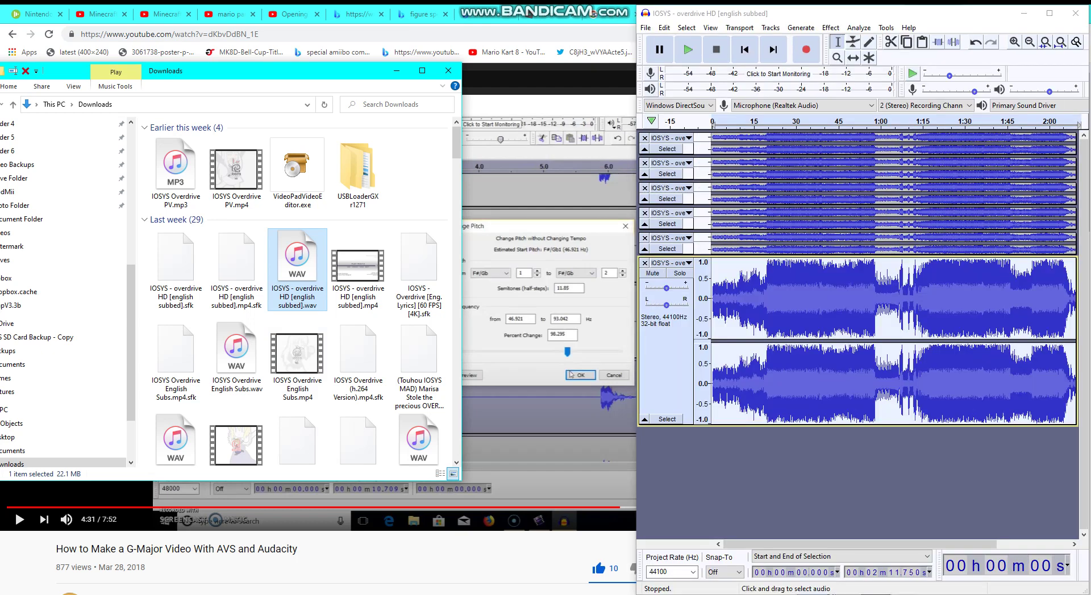
click(395, 71)
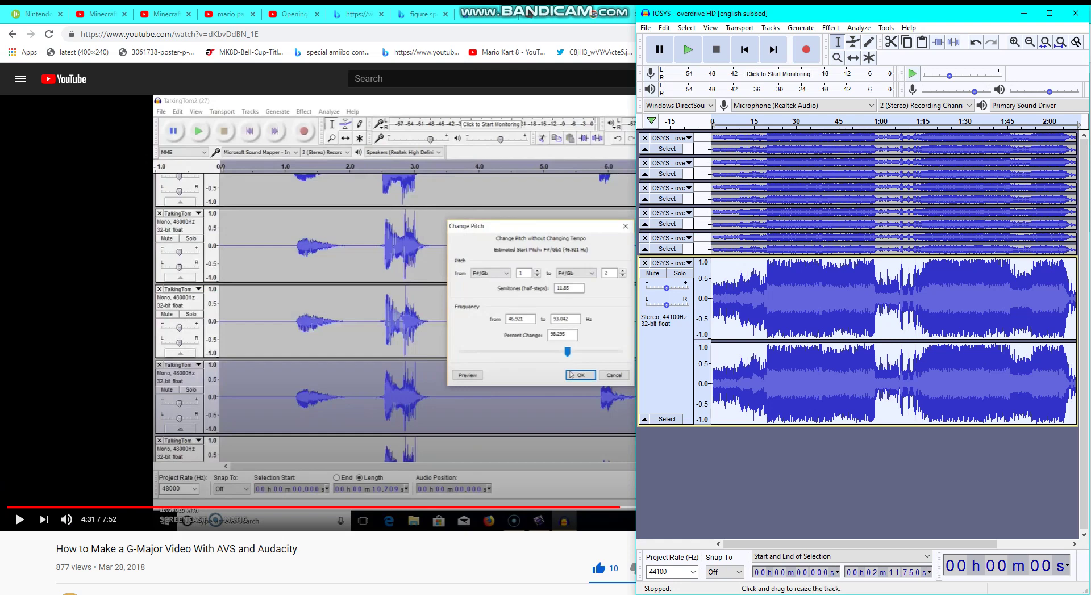
drag(857, 425, 857, 281)
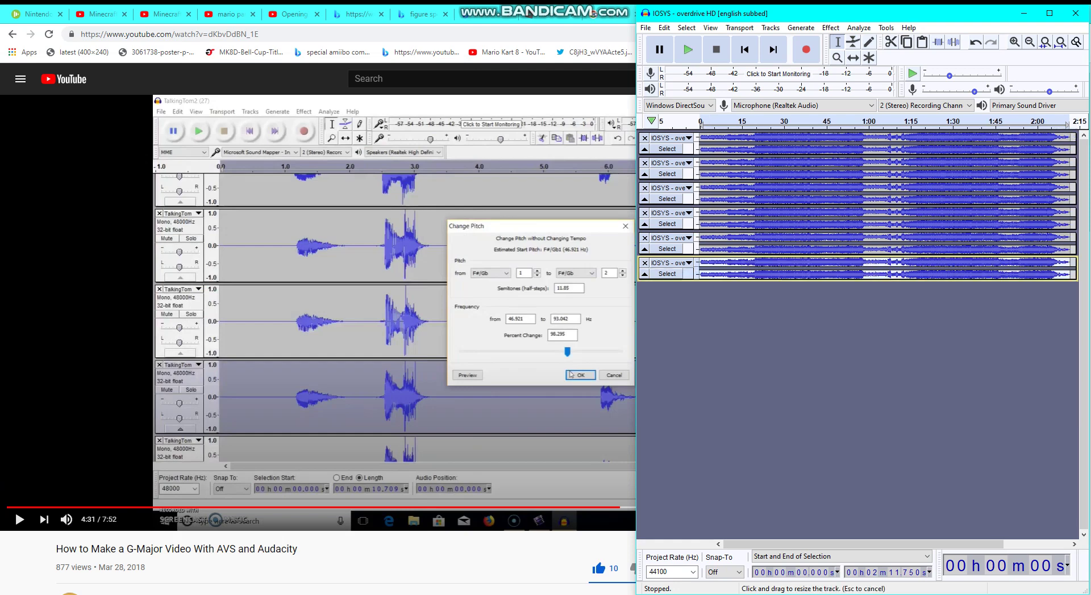
key(alt+Tab)
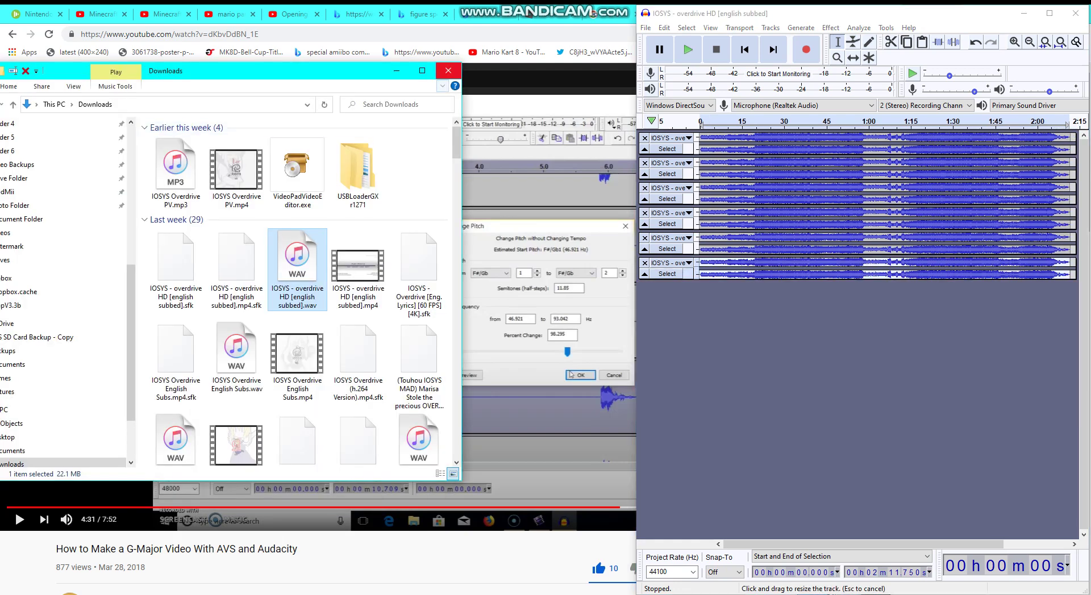
click(449, 70)
Raise the sixth track's pitch from F♯/G♭ 1, entering 10.85 semitones and nudging the percent change slightly higher.
click(830, 28)
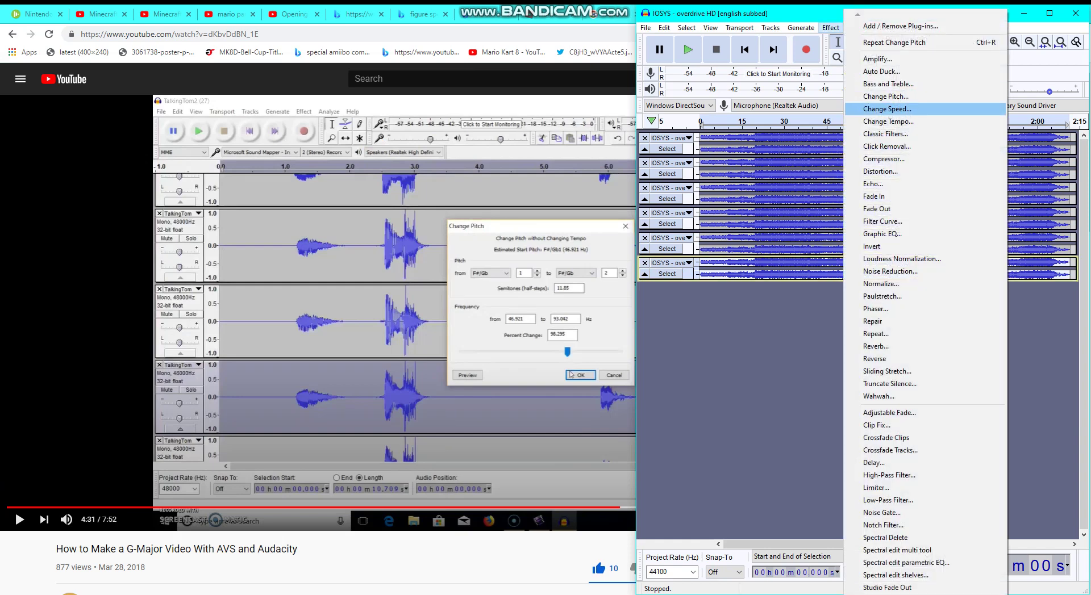
click(886, 96)
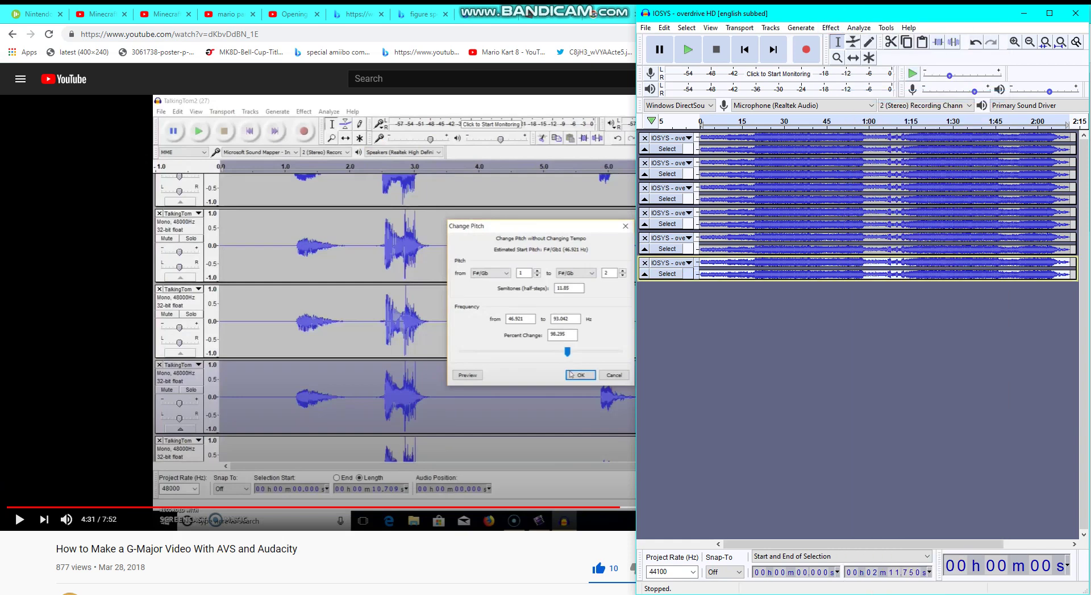
click(806, 258)
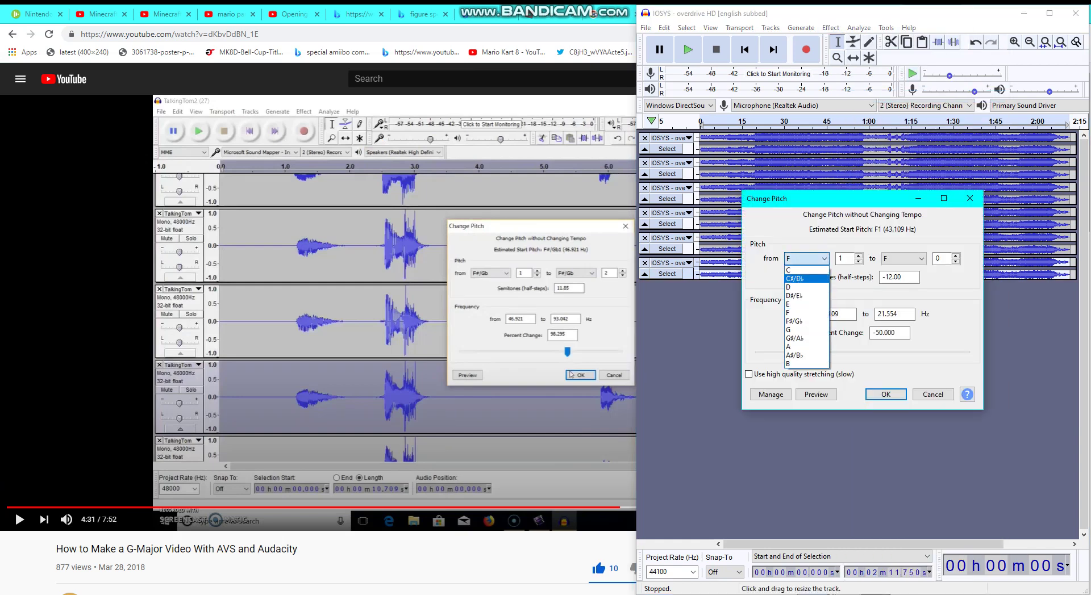
click(795, 321)
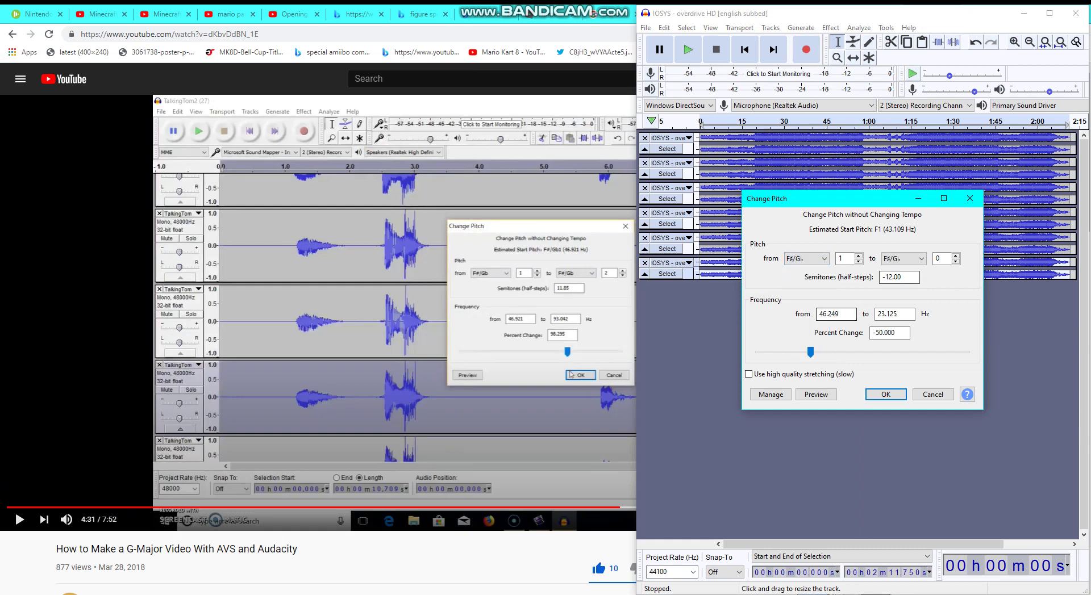
text(10.85)
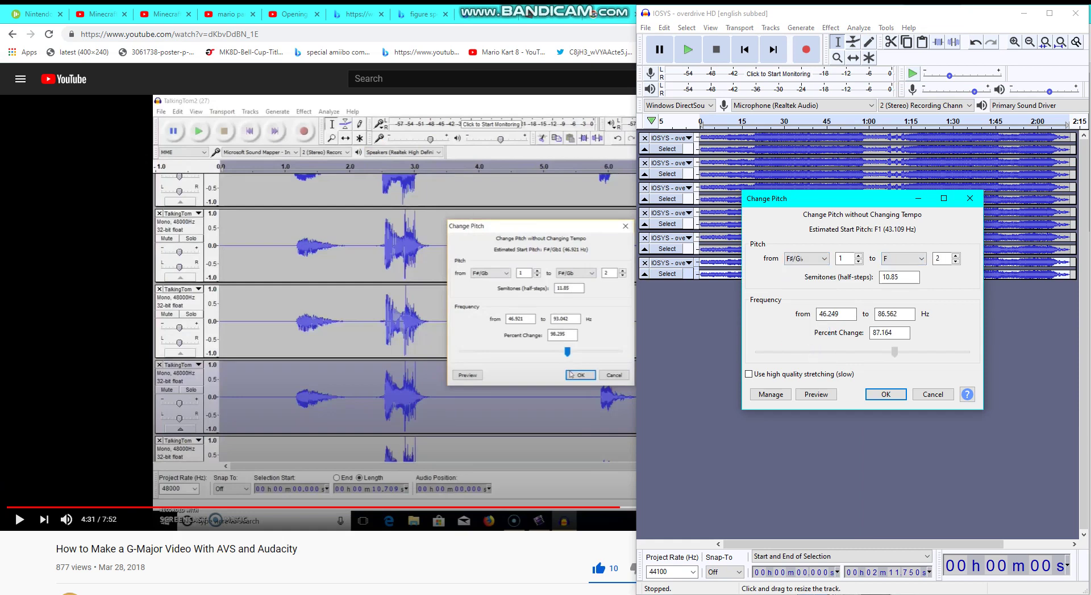
drag(894, 352, 897, 352)
click(886, 394)
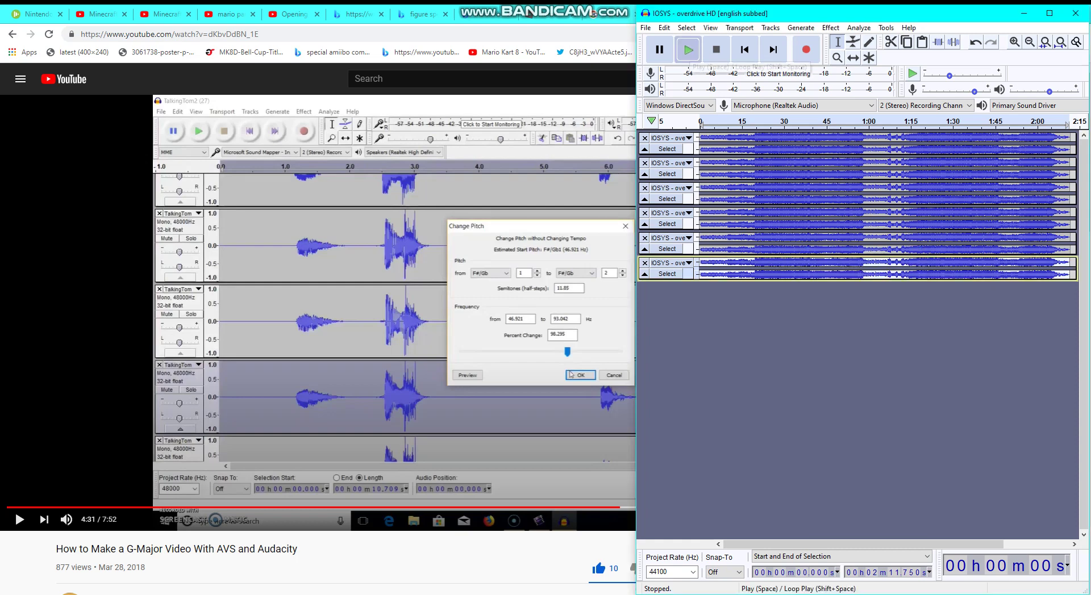
Play the six layered tracks from the start to listen to the combined G-Major mix.
click(688, 50)
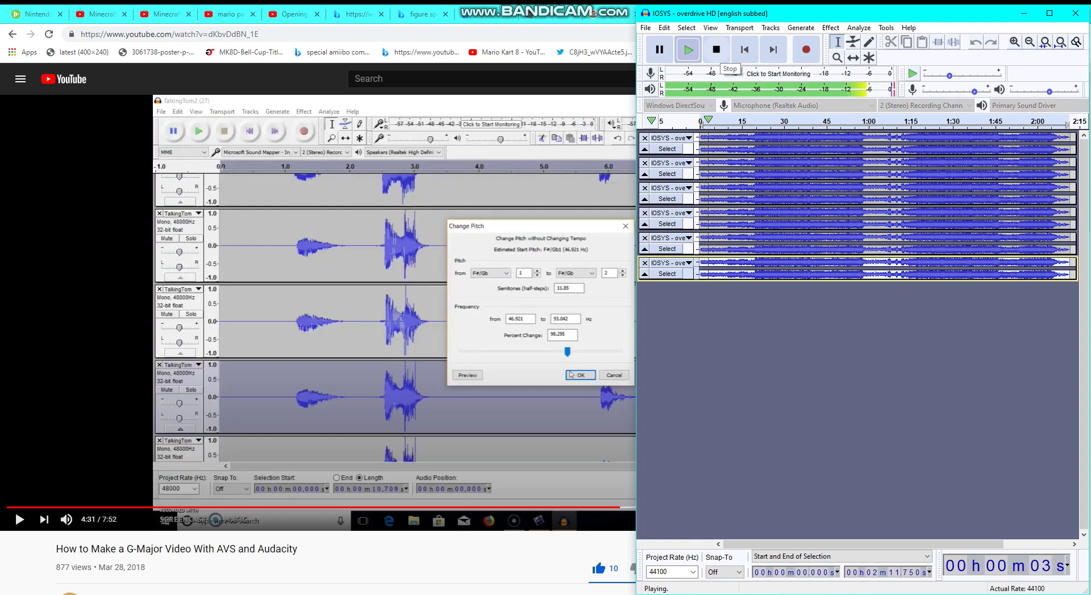
key(alt+Tab)
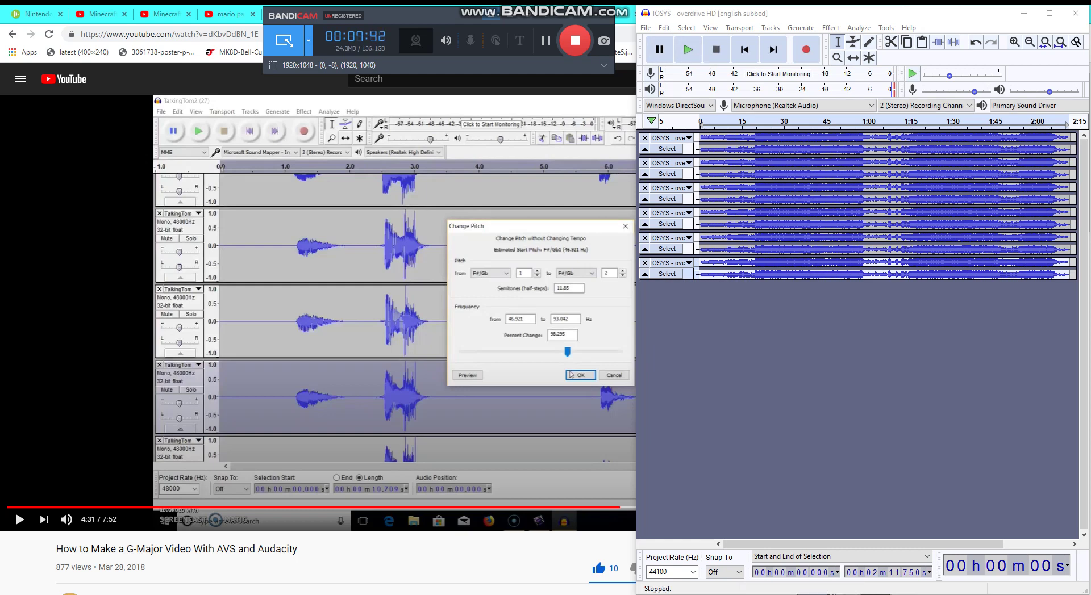
Export the layered mix as a WAV file named "IOSYS - overdrive HD G Major.wav" in the Watermark folder.
click(645, 27)
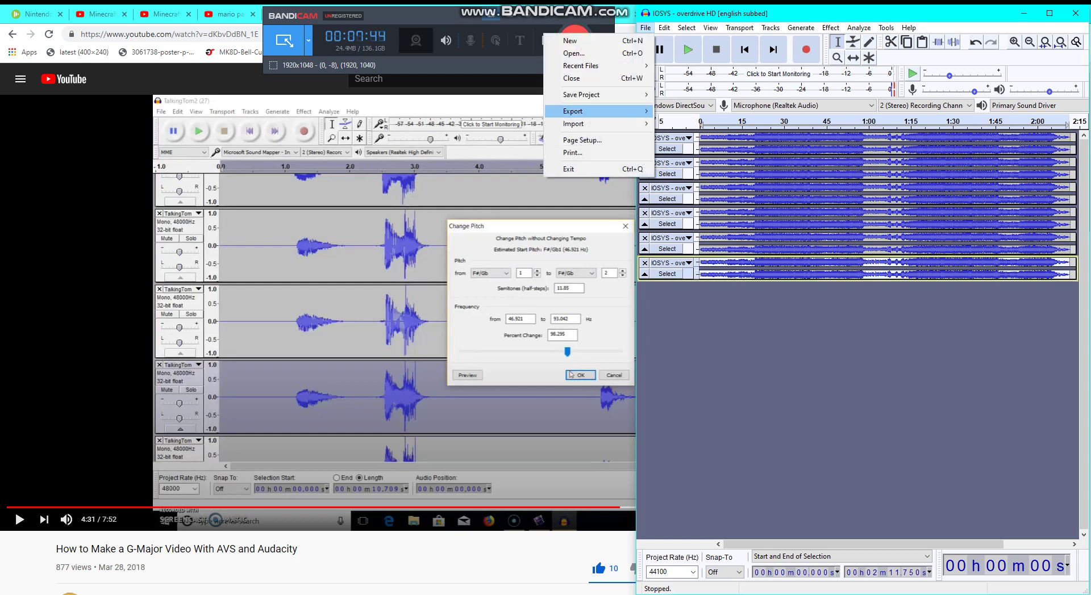
mouse_move(604, 111)
key(Escape)
key(Escape)
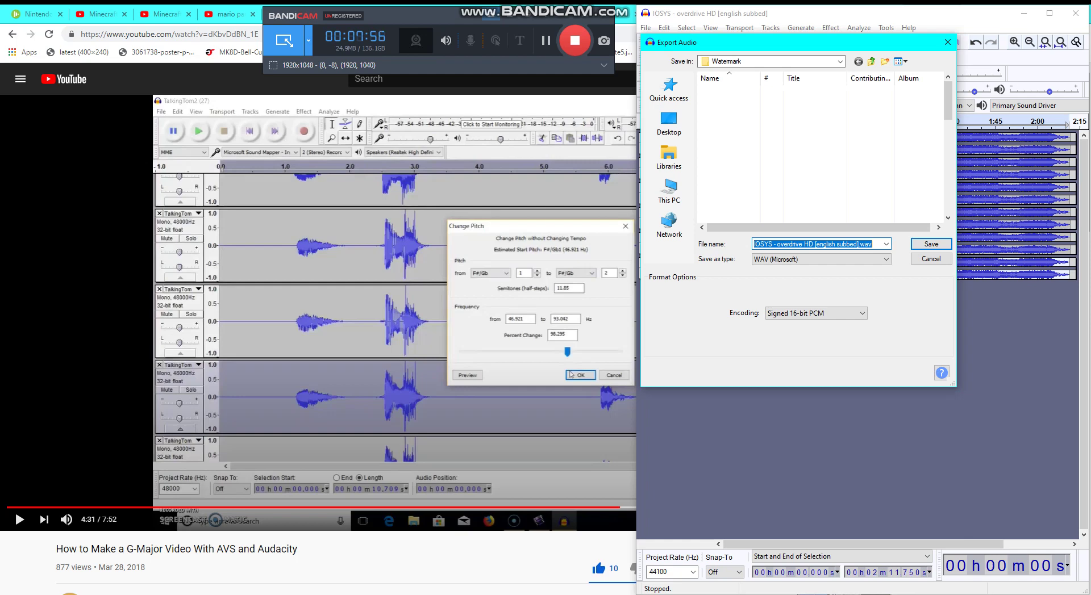
click(858, 244)
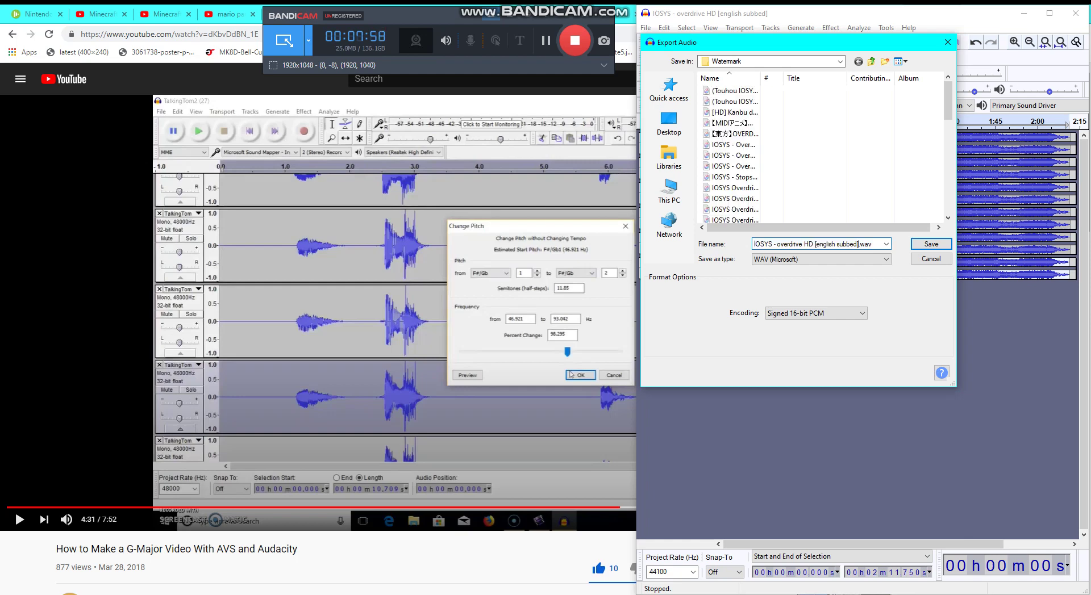
drag(815, 243, 858, 243)
text(G Major)
key(Return)
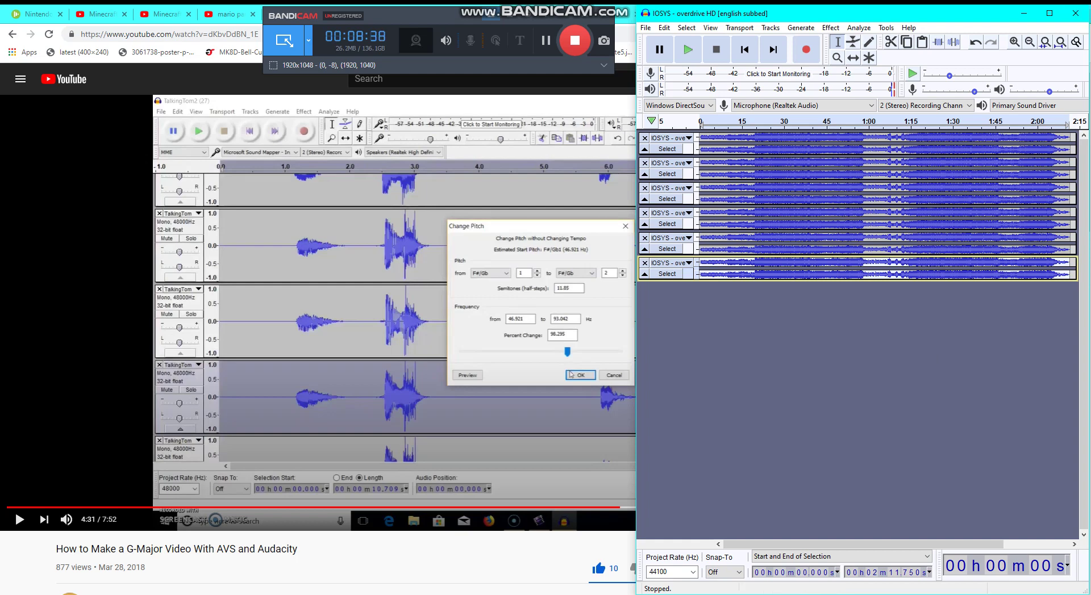
Close the Audacity project without saving its changes and return to the inverted overdrive project in AVS Video Editor.
click(1075, 13)
click(886, 303)
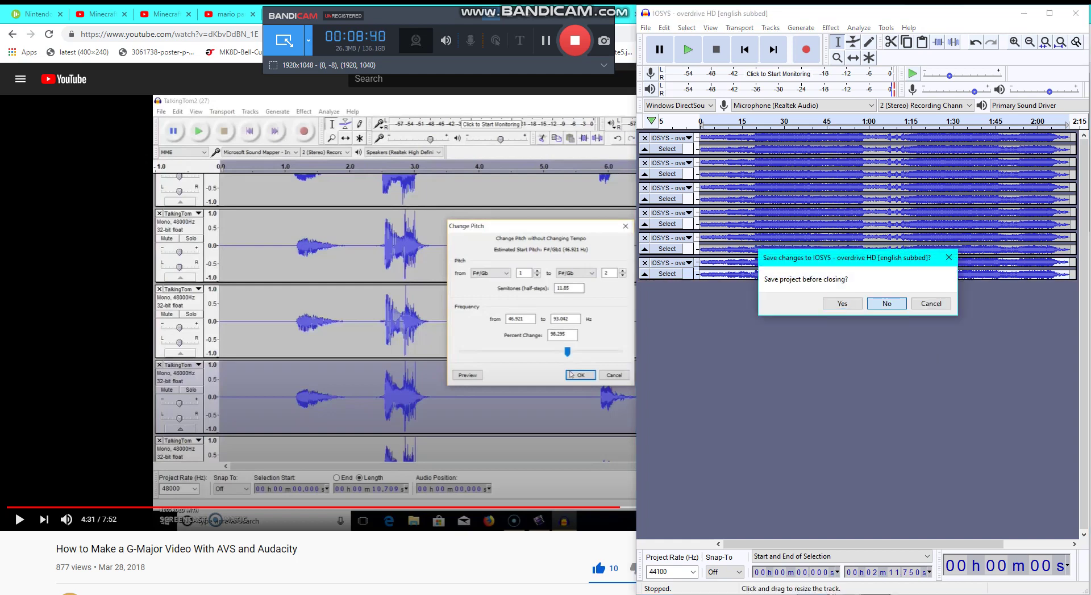
key(alt+Tab)
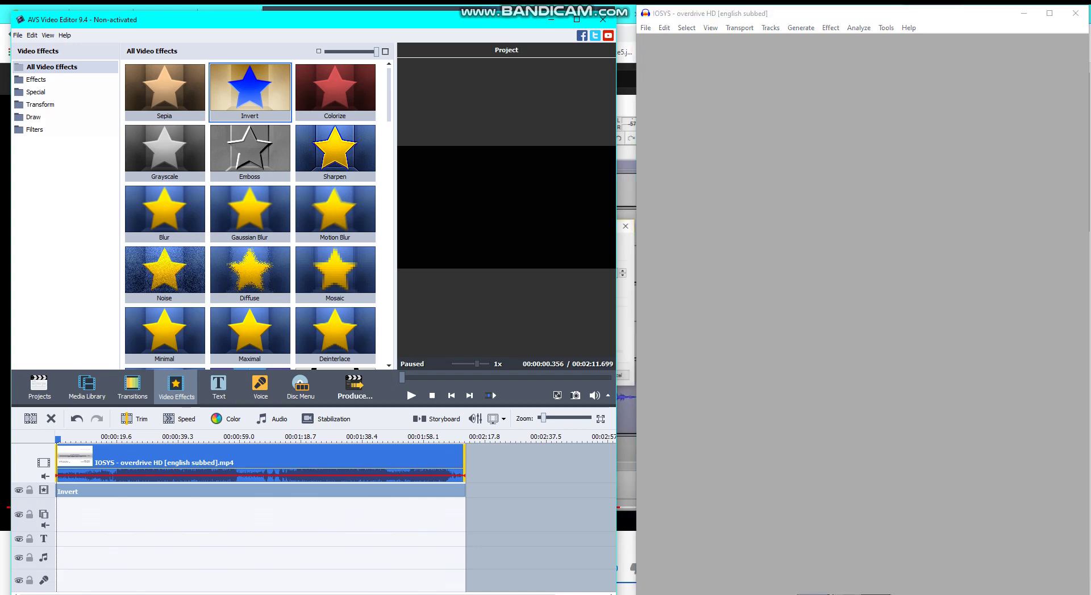
key(alt+Tab)
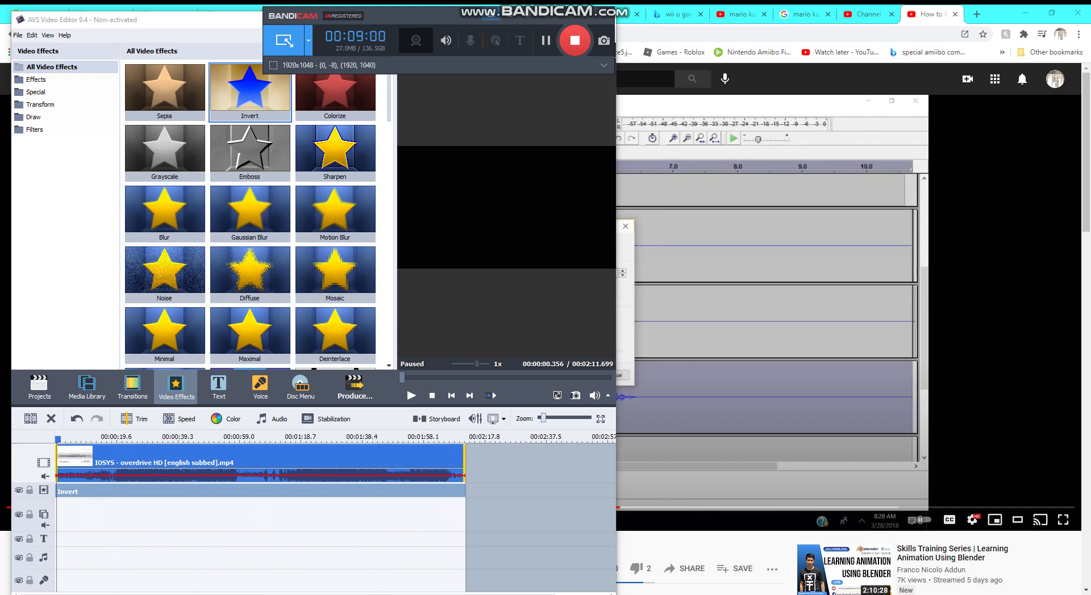
Add "IOSYS - overdrive HD G Major.wav" from File Explorer's recent files to the start of the music track, and close File Explorer.
key(super+e)
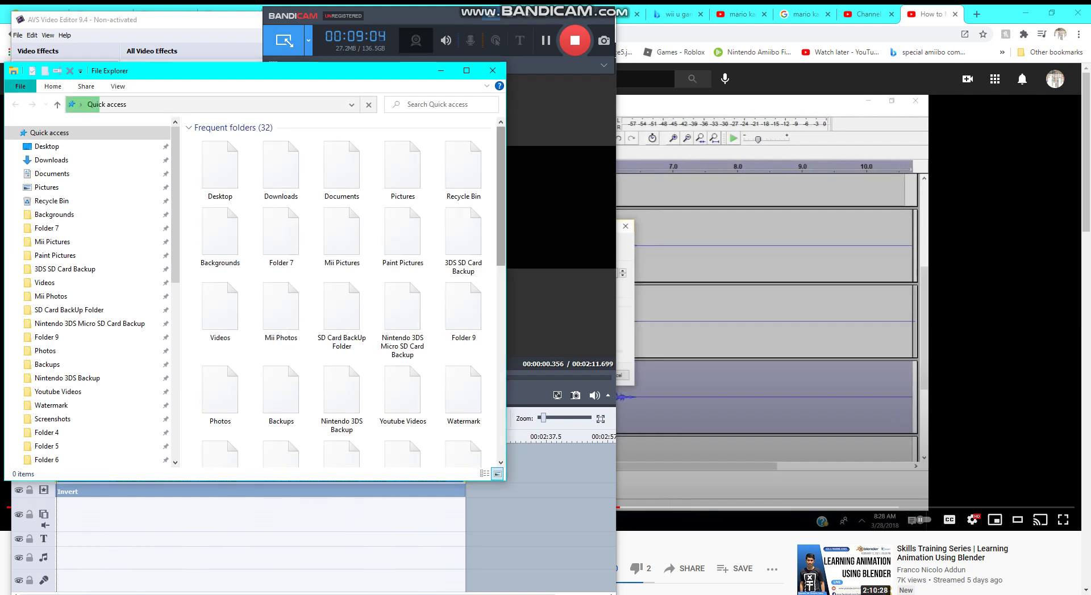
scroll(220, 352, down, 10)
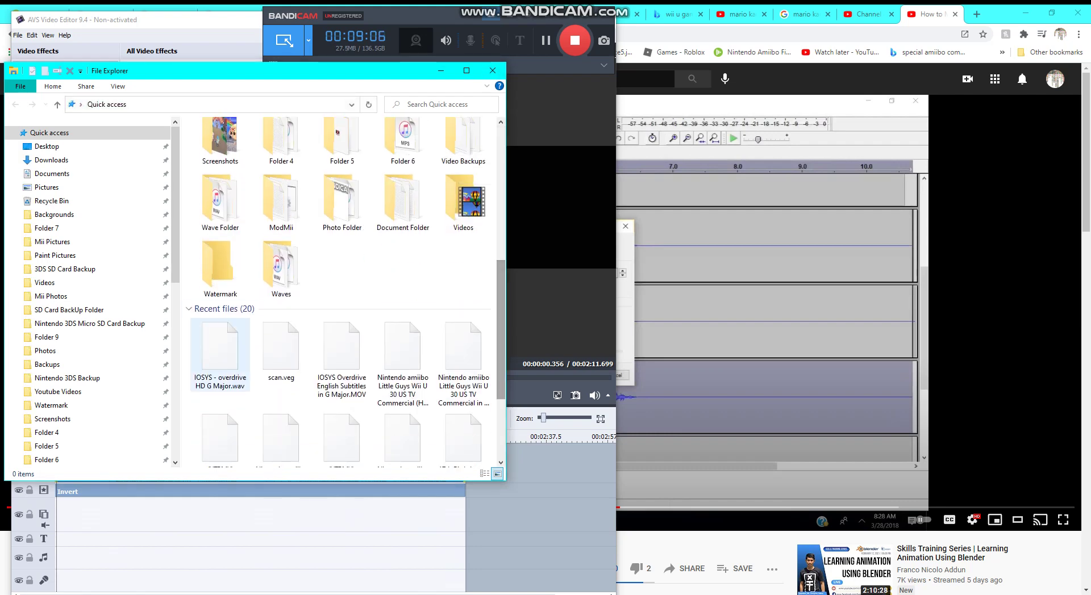
click(220, 353)
drag(220, 353, 255, 557)
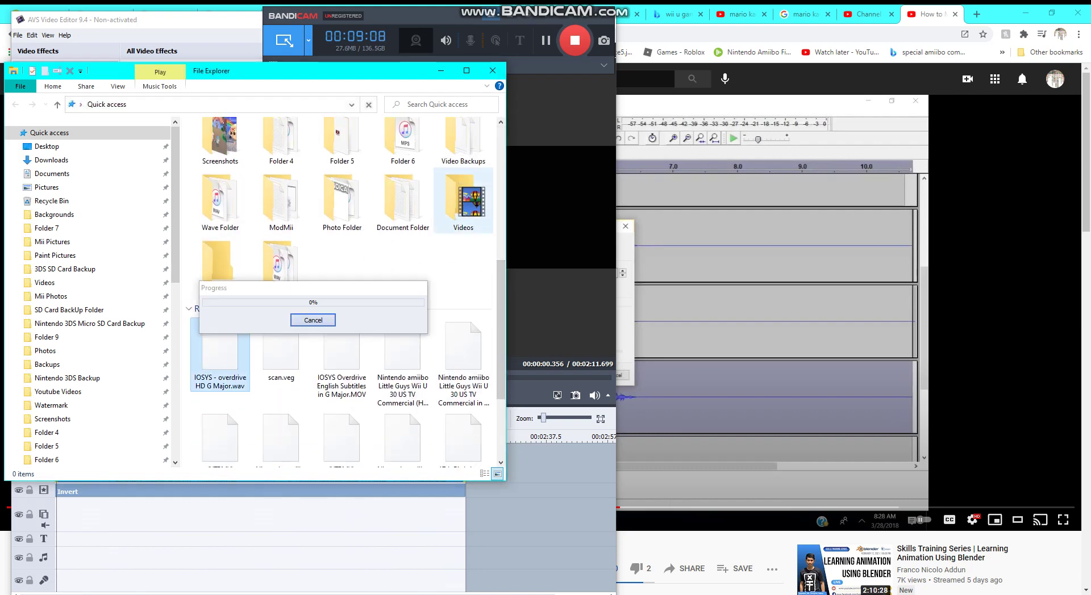
click(492, 70)
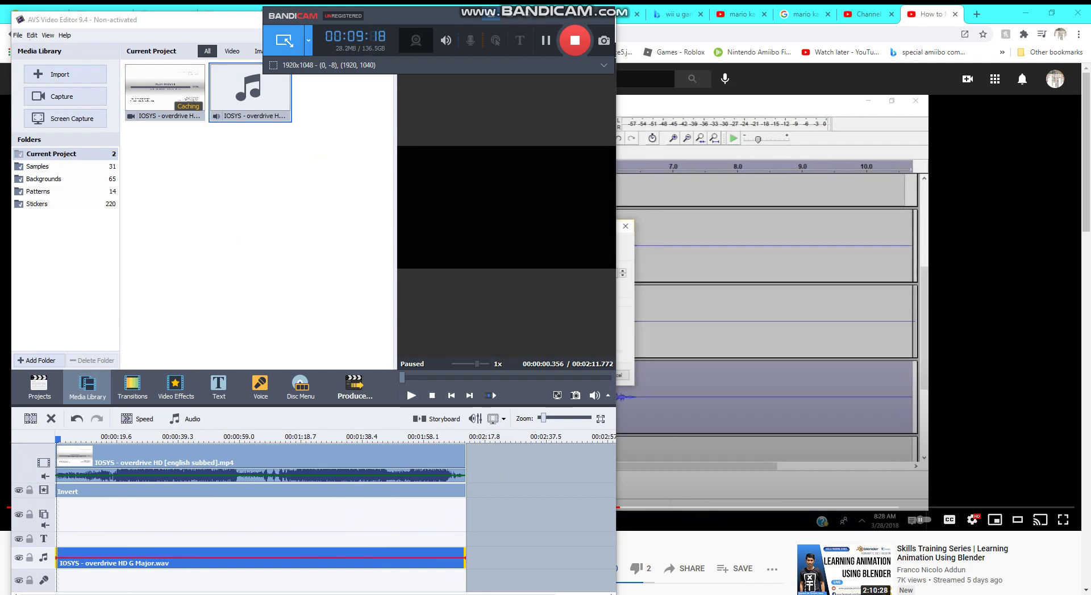
Play the project preview to check the inverted video with the G Major audio, and stop playback.
click(412, 396)
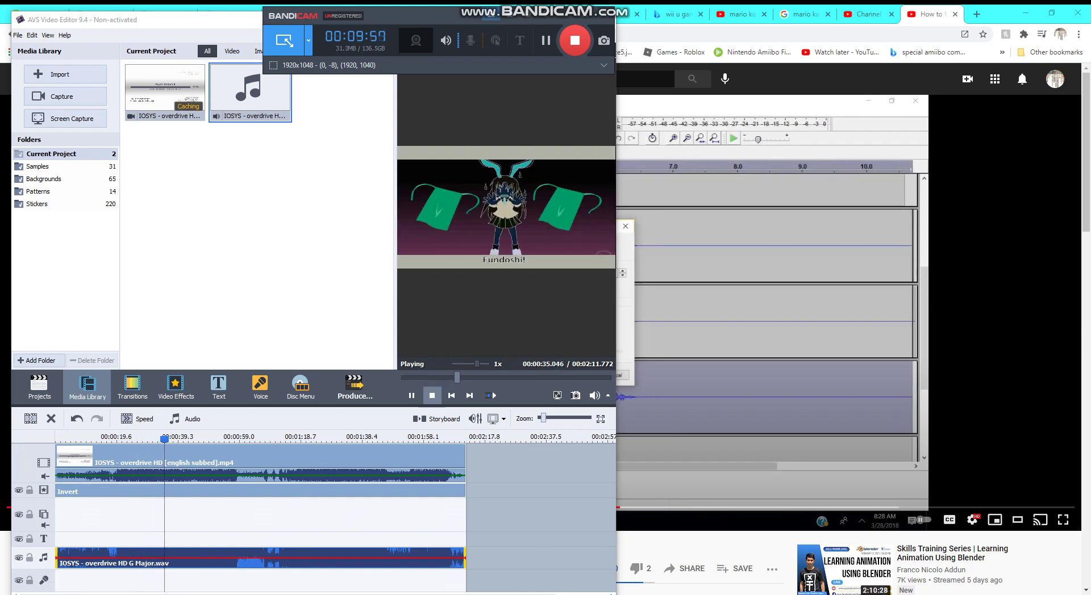
click(432, 395)
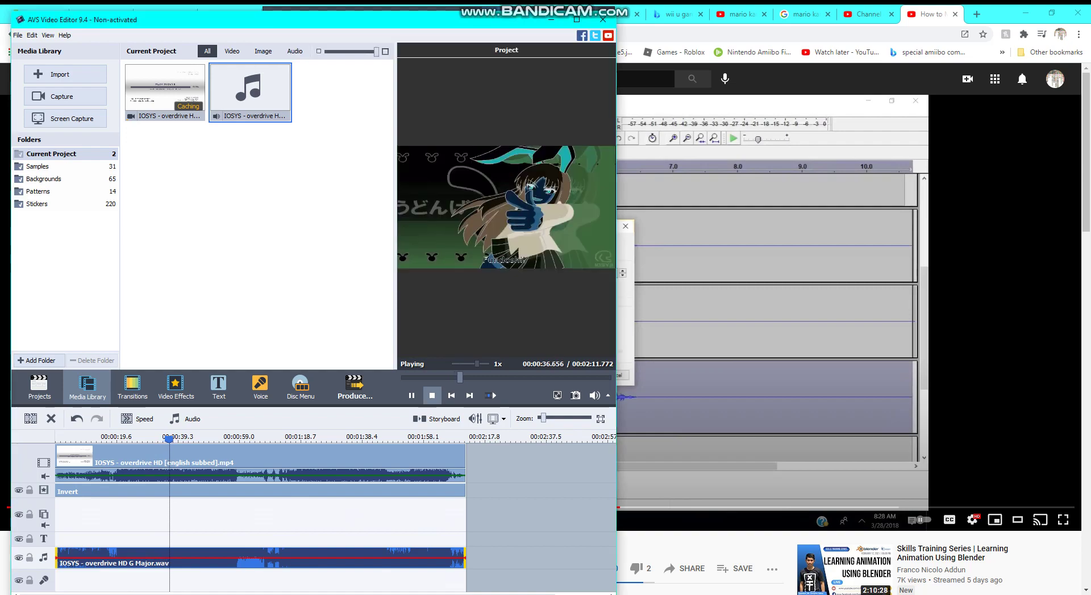